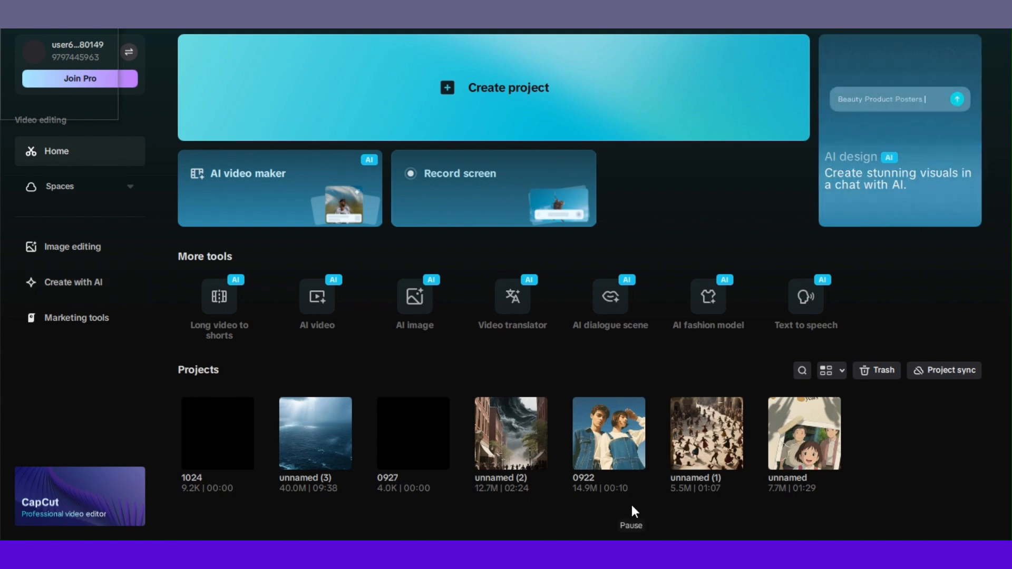
# Open the AI video maker and start an Instant AI video
pyautogui.moveTo(644, 464)
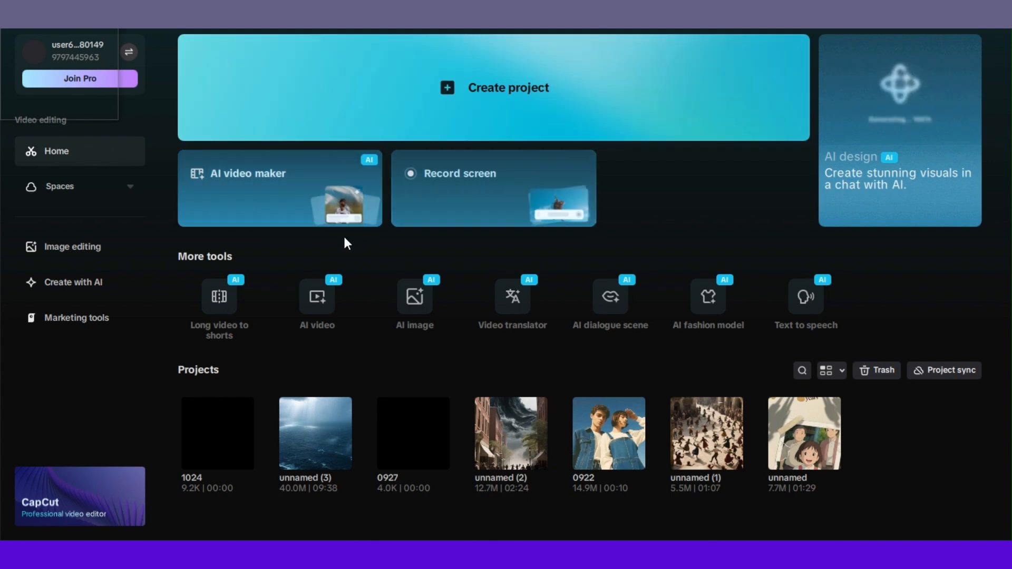
pyautogui.click(290, 194)
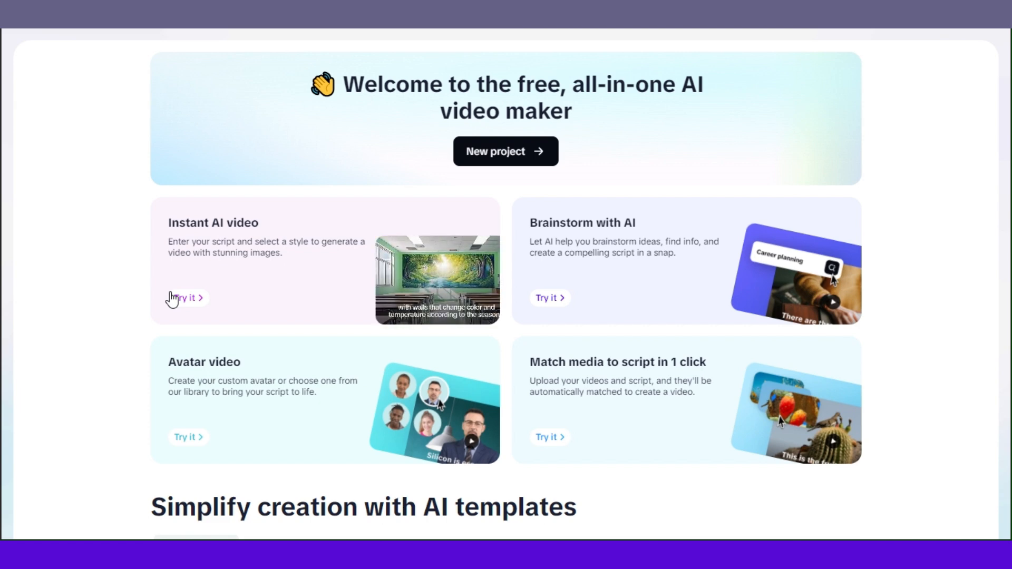
pyautogui.click(214, 248)
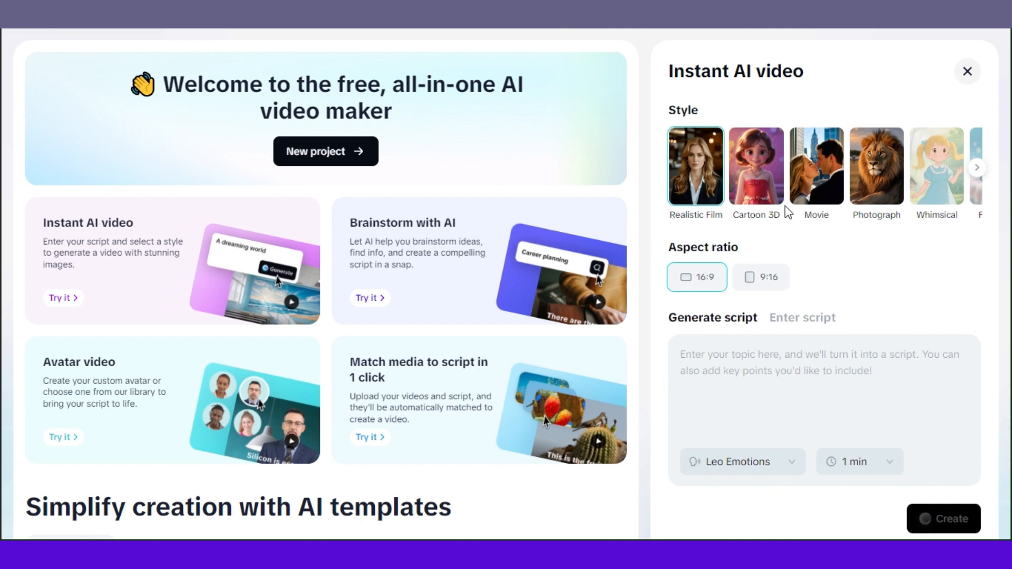
# Browse the style carousel and choose the Photograph style
pyautogui.click(976, 167)
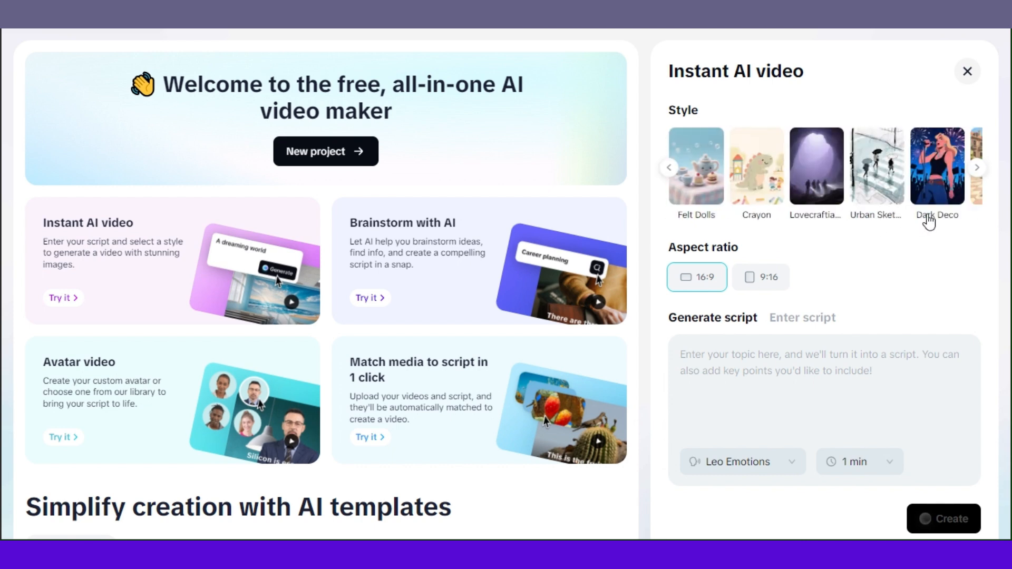
pyautogui.click(977, 169)
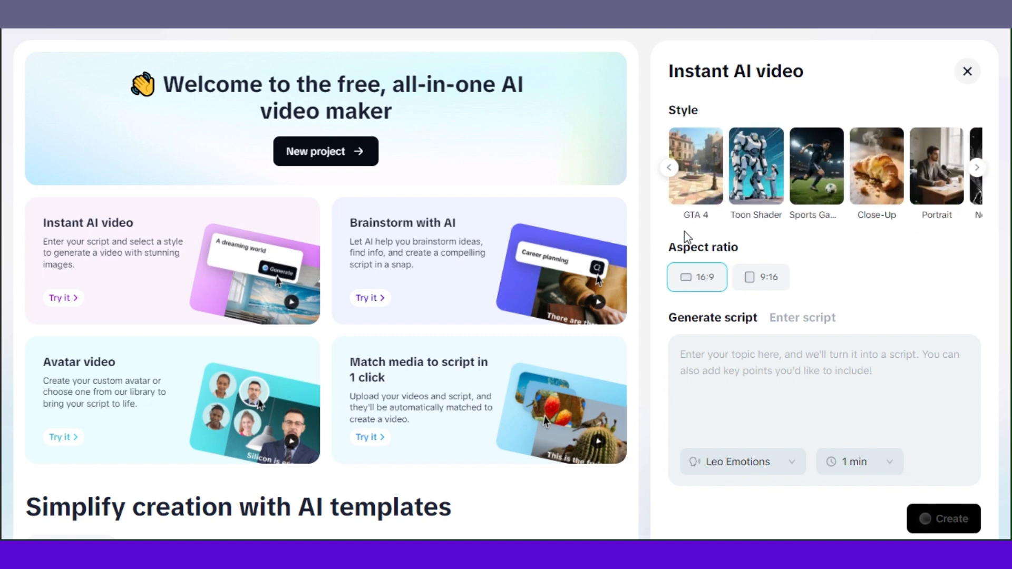
pyautogui.click(670, 170)
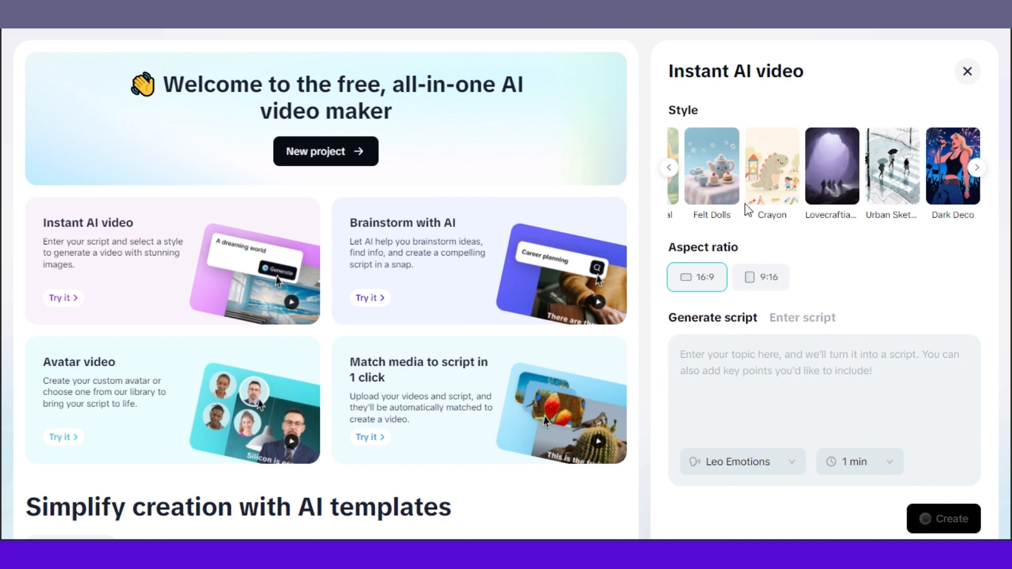
pyautogui.click(669, 168)
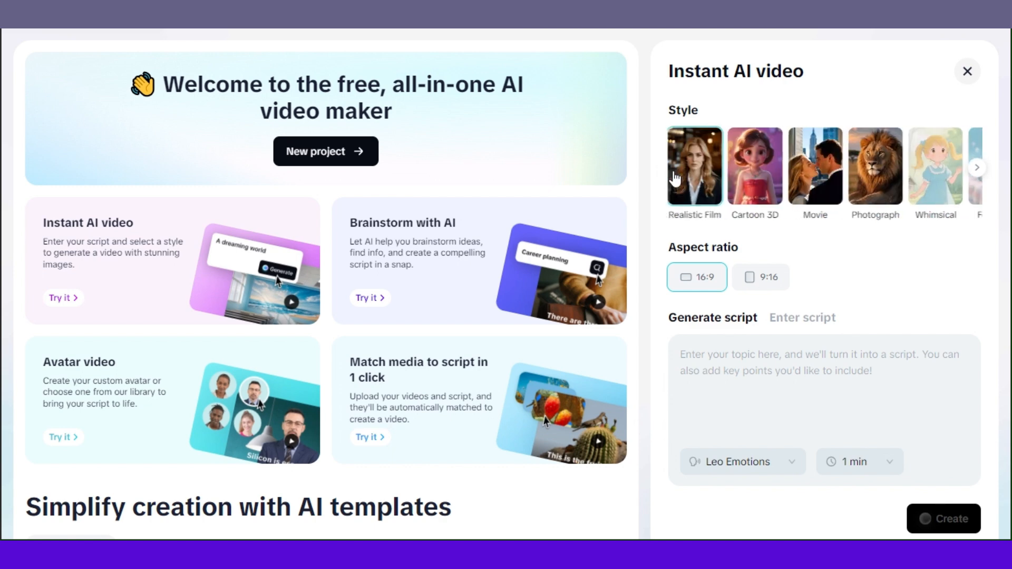
pyautogui.click(869, 162)
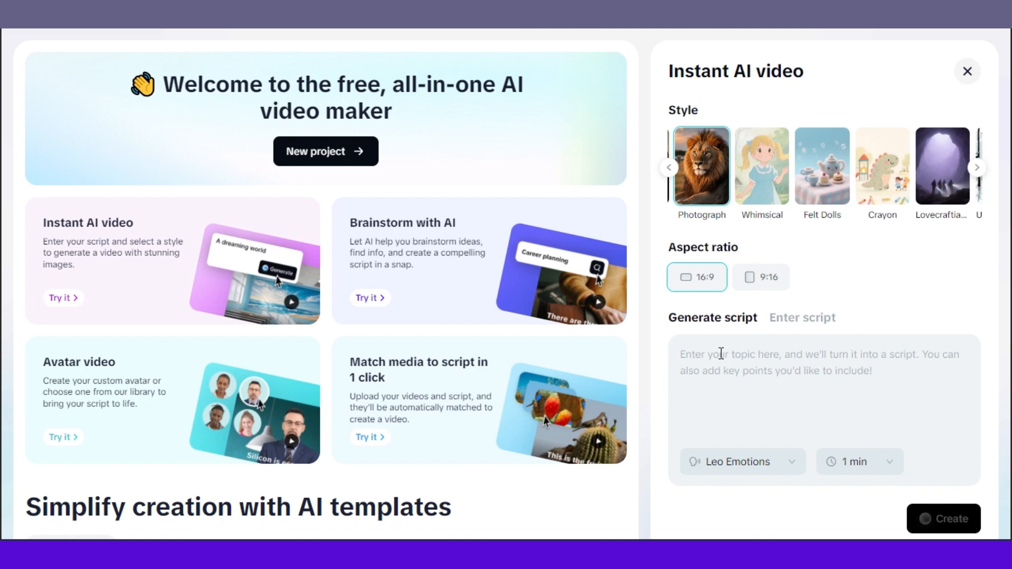
# Enter the topic "Lion king story" for the generated script
pyautogui.click(815, 327)
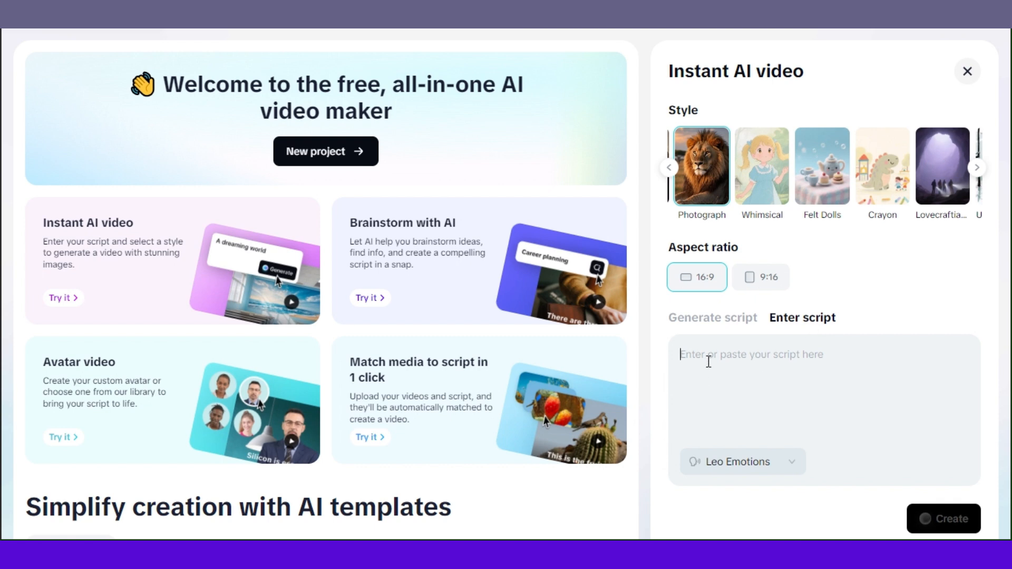
pyautogui.click(721, 322)
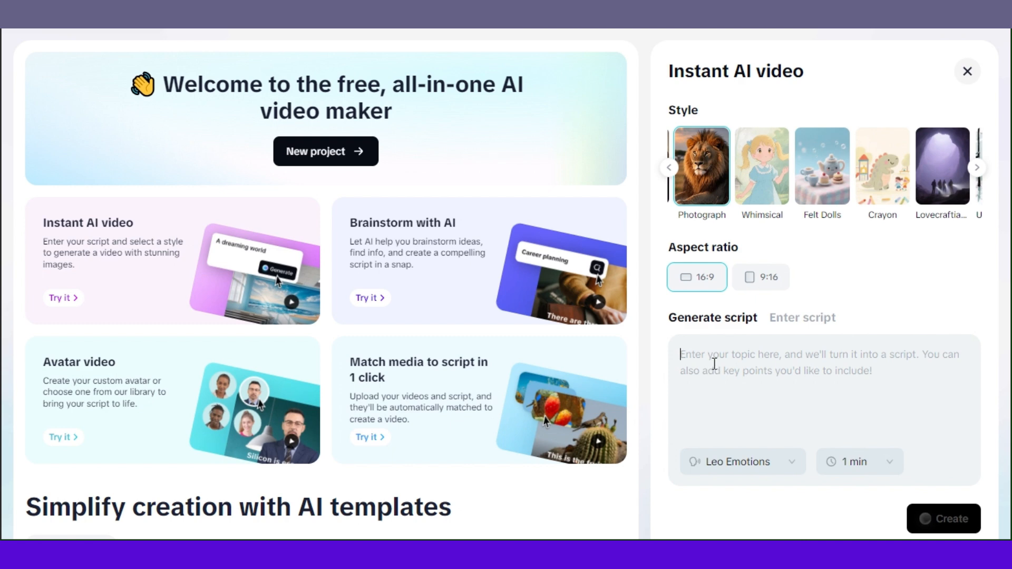
pyautogui.write('Lion')
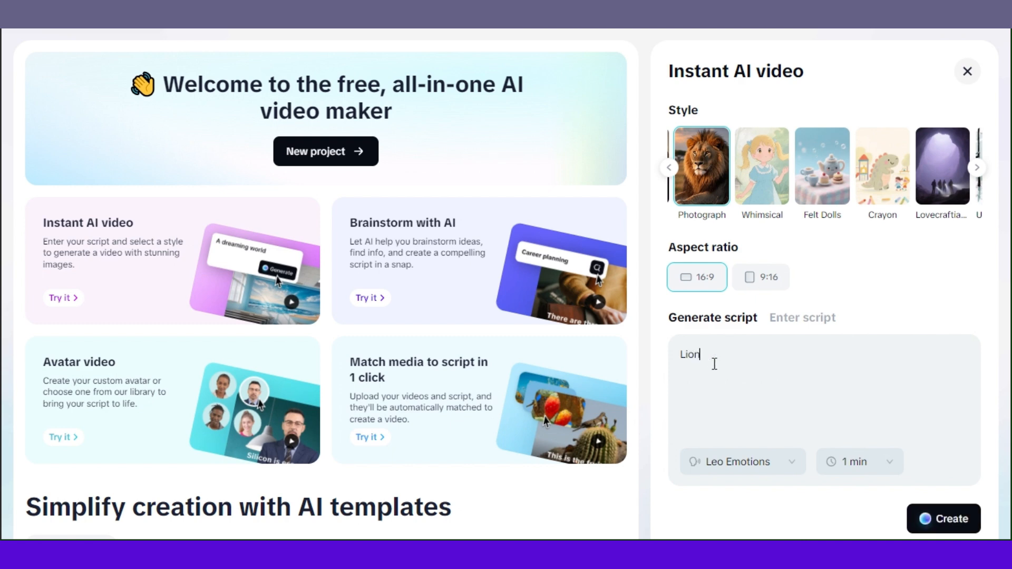
pyautogui.write(' king story')
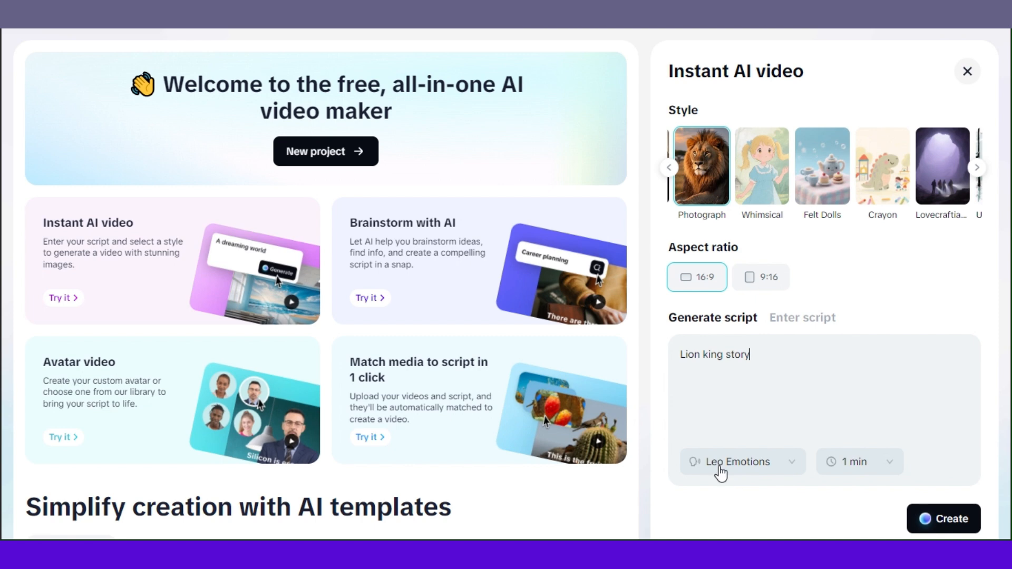
# Browse the list of available voiceover voices
pyautogui.click(793, 461)
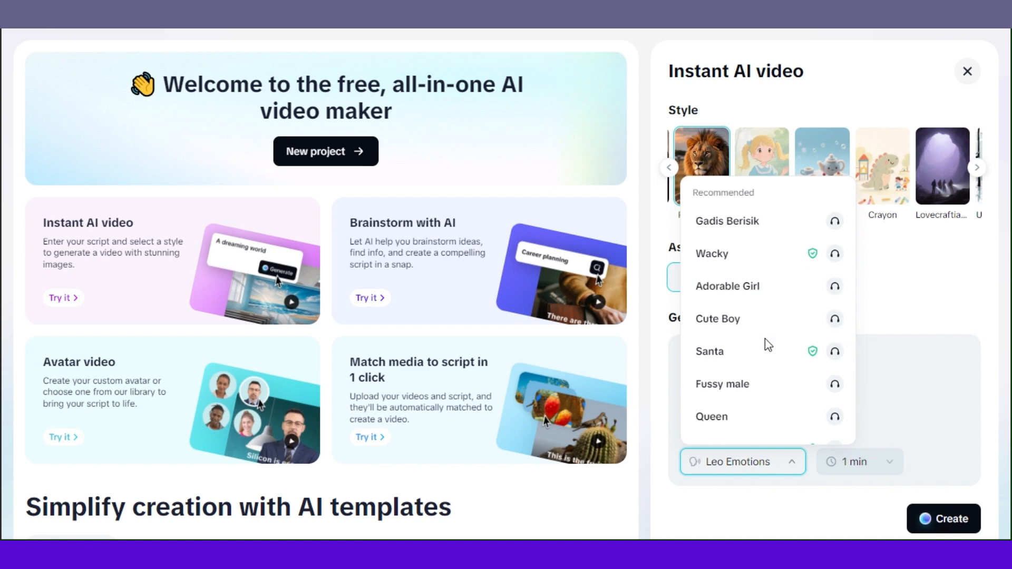
pyautogui.scroll(-5, 766, 337)
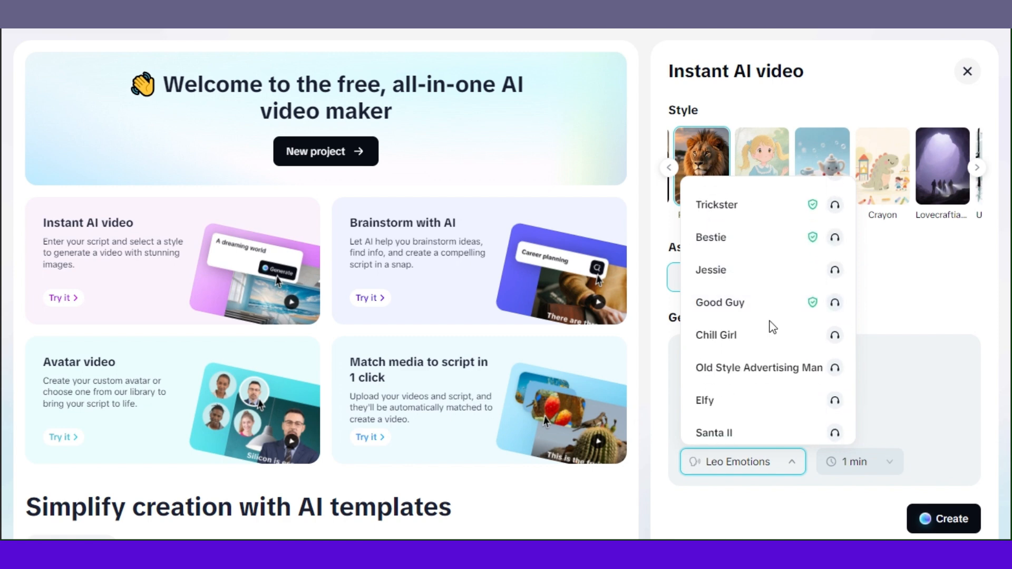
pyautogui.scroll(4, 770, 329)
pyautogui.scroll(1, 770, 331)
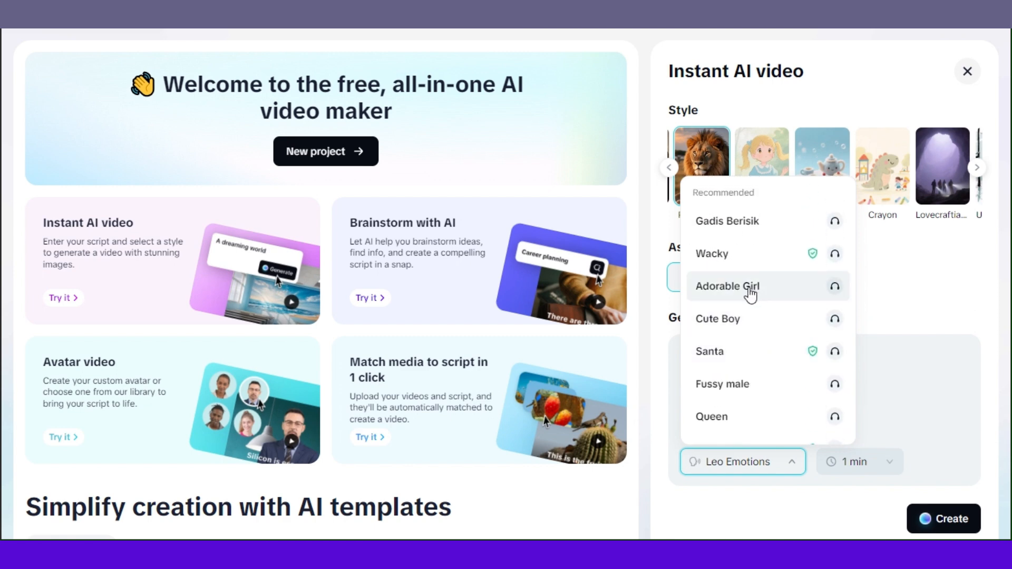
pyautogui.scroll(-3, 748, 316)
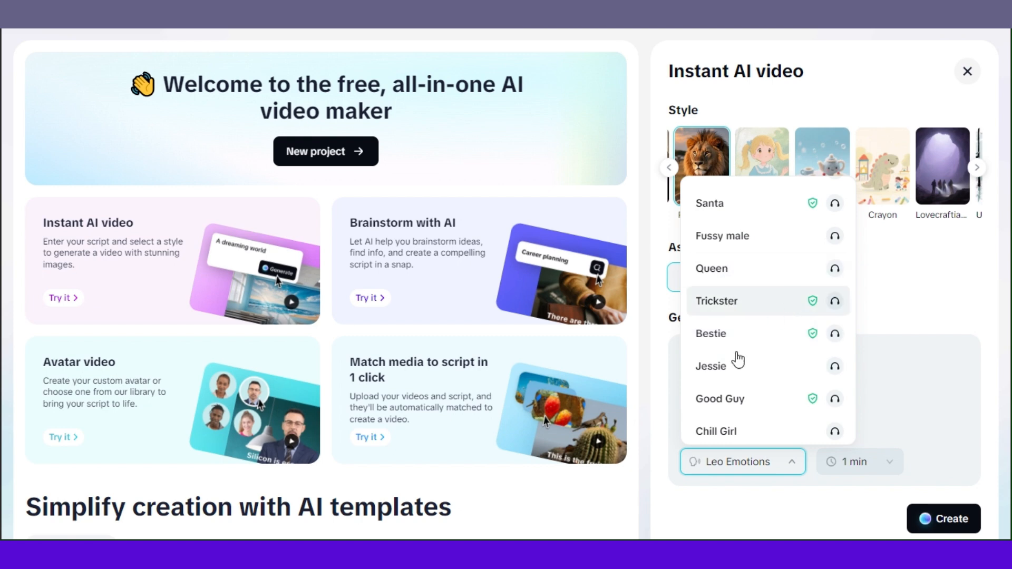
pyautogui.scroll(-1, 730, 384)
pyautogui.scroll(-2, 748, 382)
pyautogui.scroll(6, 761, 339)
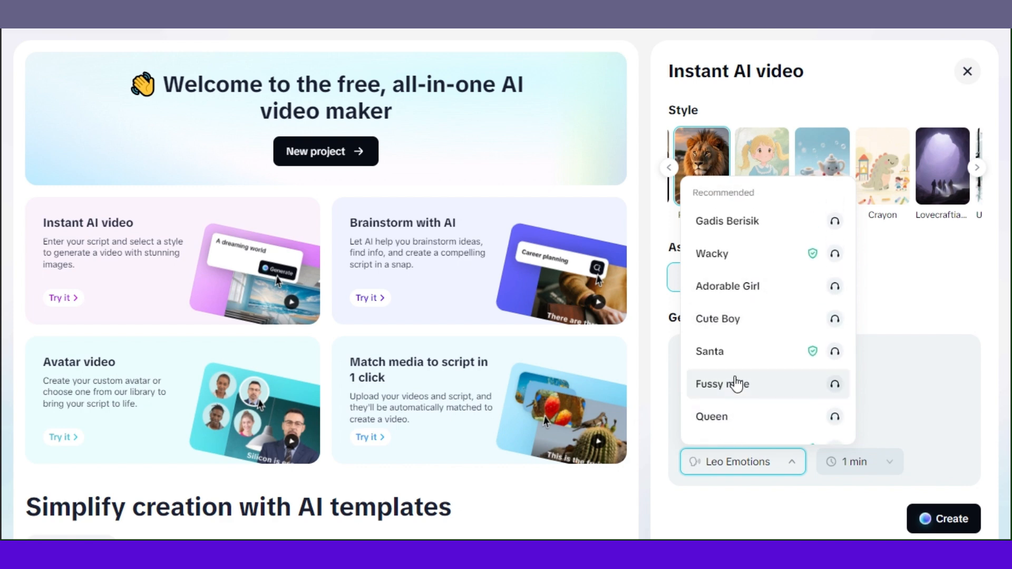
pyautogui.scroll(-4, 759, 363)
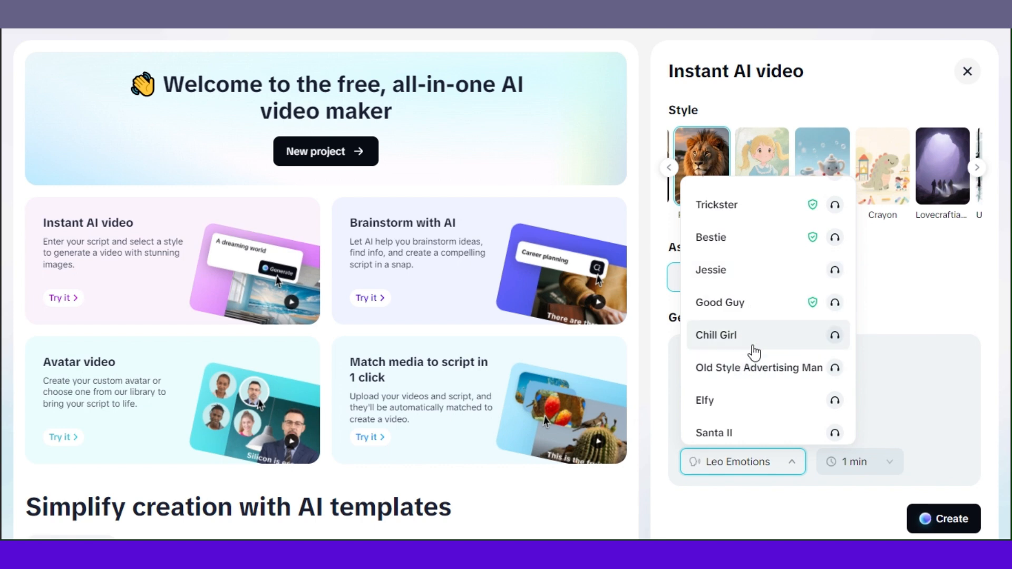
pyautogui.scroll(5, 763, 342)
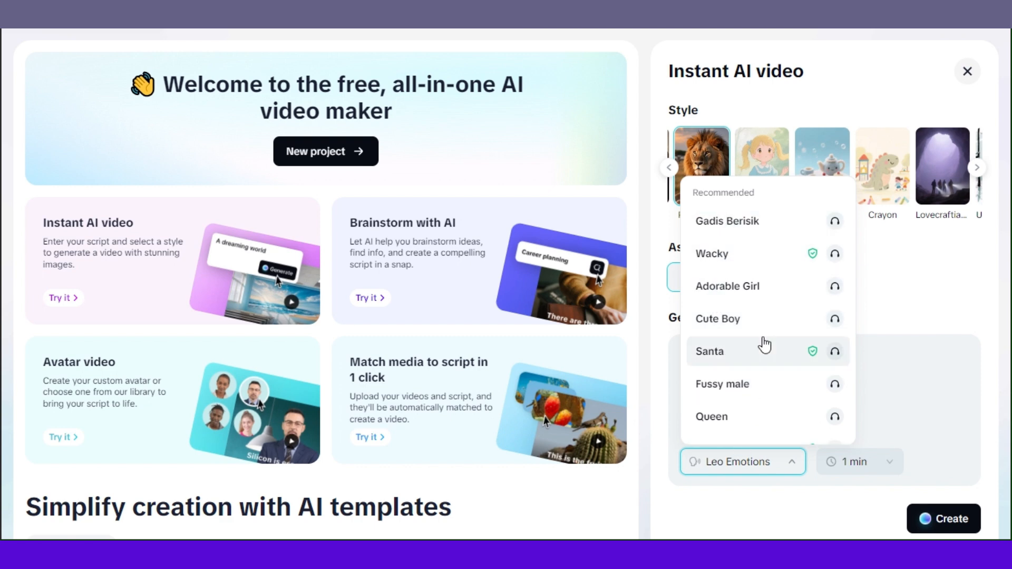
pyautogui.click(752, 506)
# Set the duration to 5 min and generate the Lion king story video
pyautogui.click(875, 474)
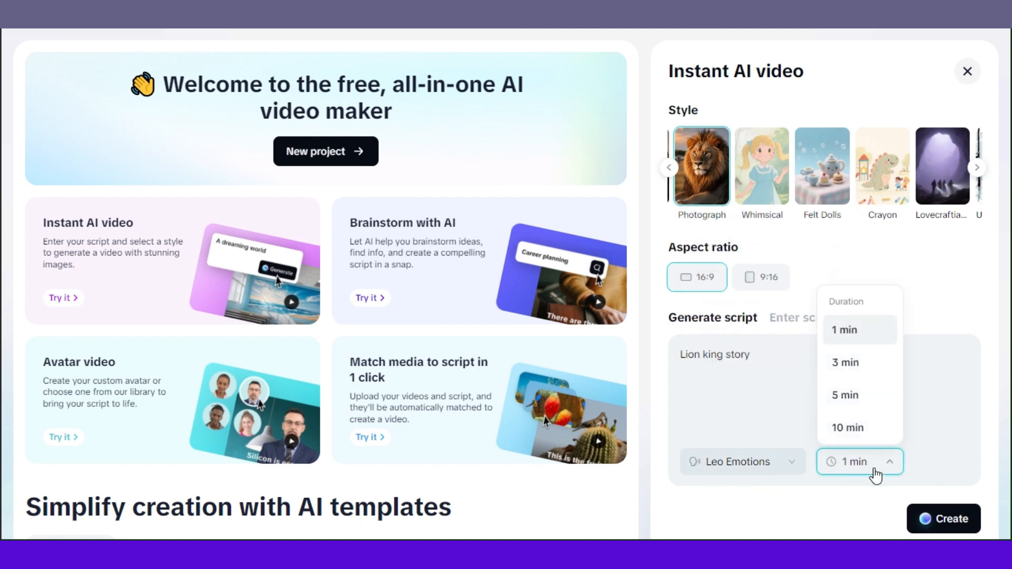
pyautogui.click(851, 396)
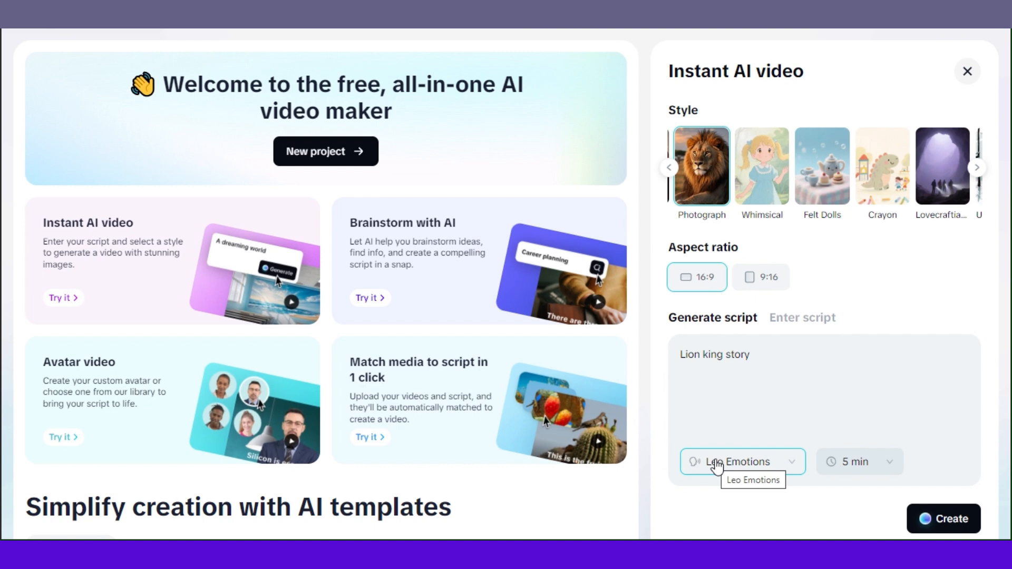
pyautogui.click(770, 468)
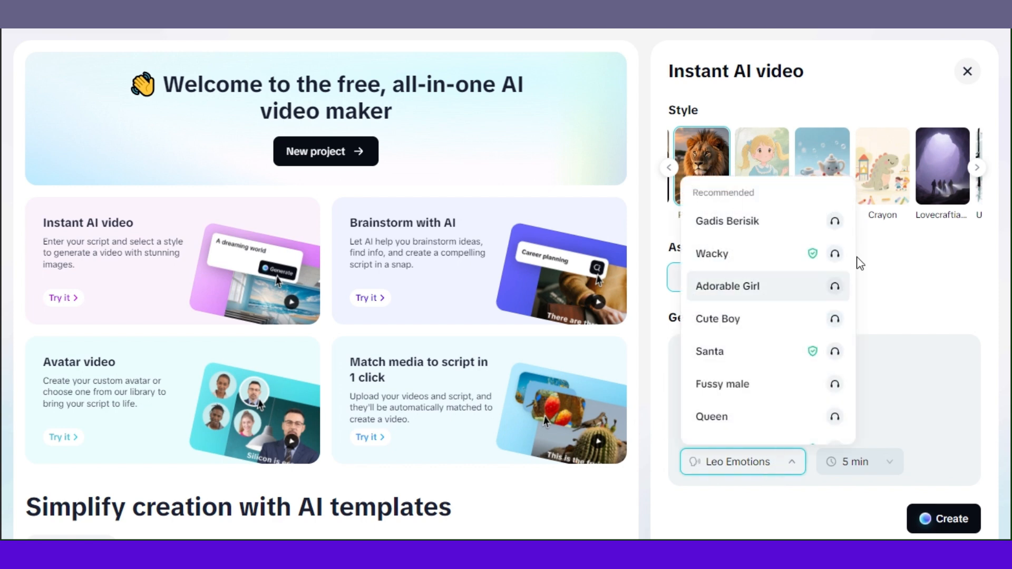
pyautogui.scroll(-1, 720, 270)
pyautogui.click(882, 299)
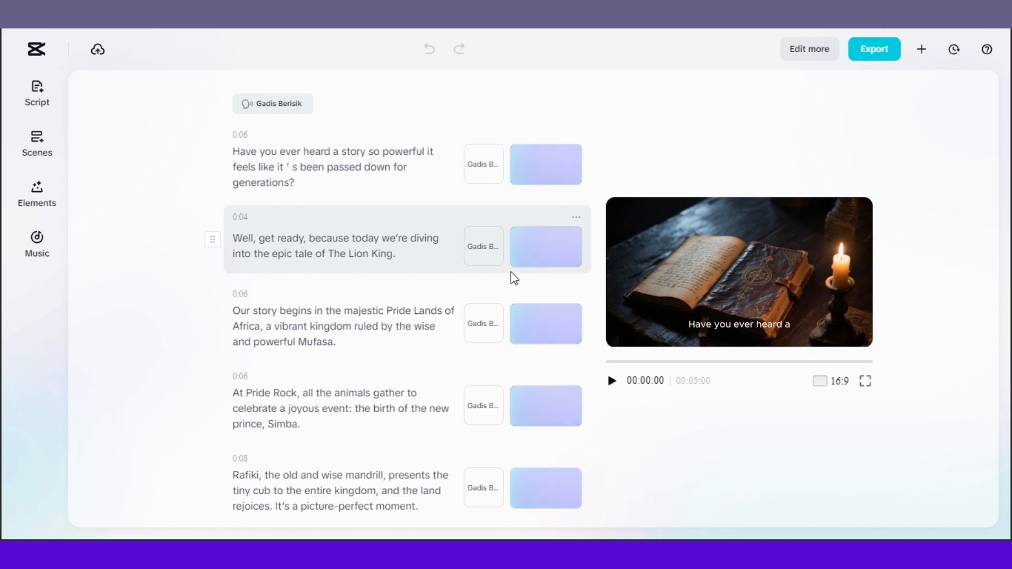
# Review the generated script scenes and their images
pyautogui.scroll(-3, 350, 307)
pyautogui.scroll(3, 353, 300)
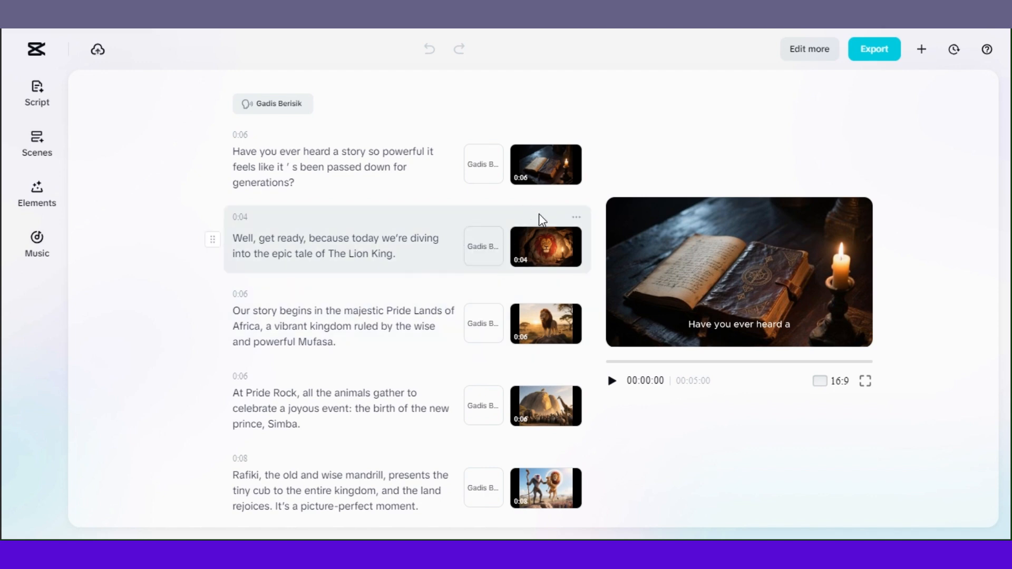
pyautogui.scroll(-3, 480, 360)
pyautogui.scroll(-7, 479, 360)
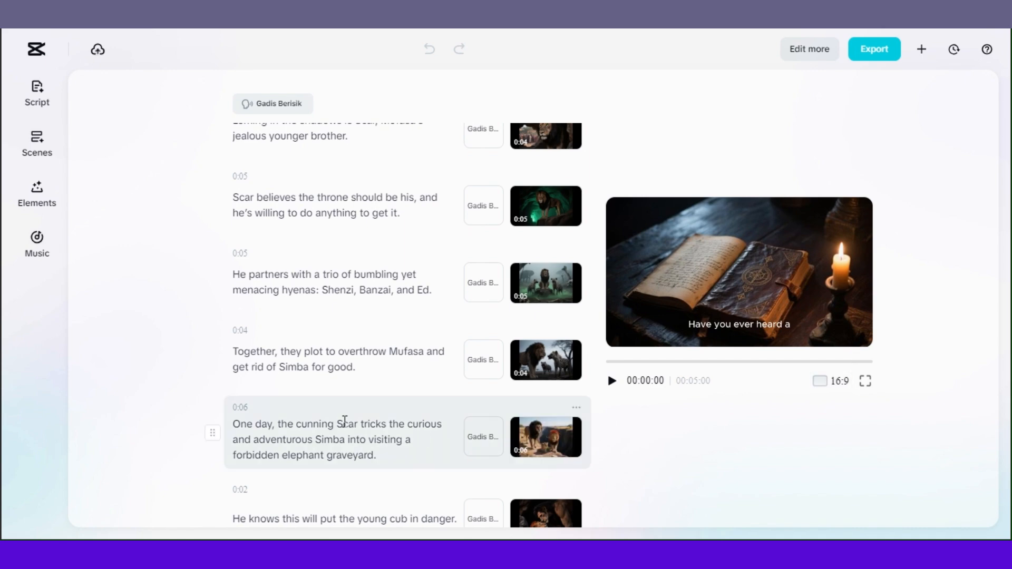
pyautogui.scroll(-4, 393, 281)
pyautogui.scroll(15, 391, 267)
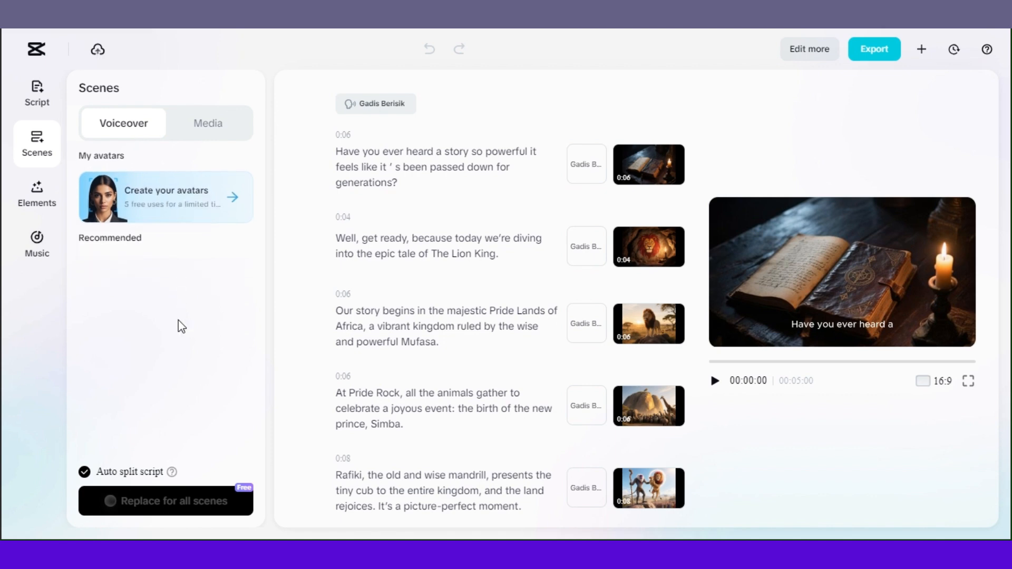
# Open the voice list in the Scenes voiceover panel and browse the recommended voices
pyautogui.click(140, 166)
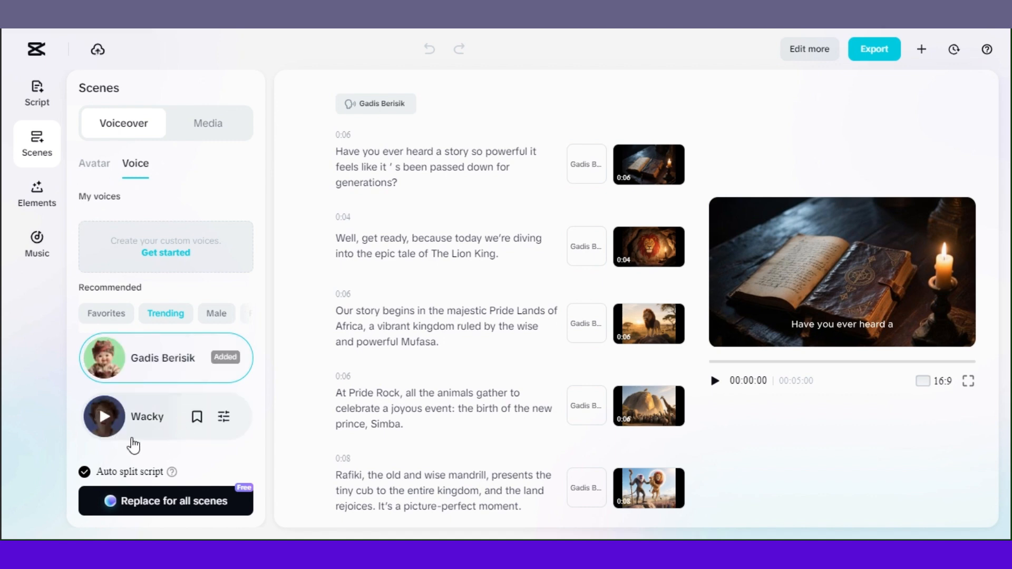
pyautogui.scroll(-5, 187, 406)
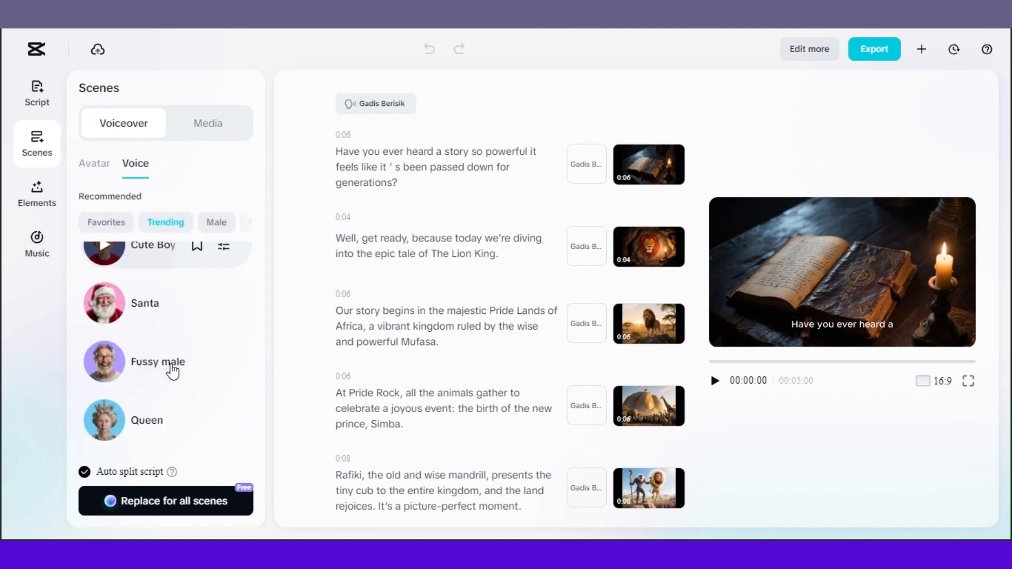
pyautogui.scroll(-3, 147, 363)
pyautogui.scroll(-3, 152, 363)
pyautogui.scroll(3, 153, 369)
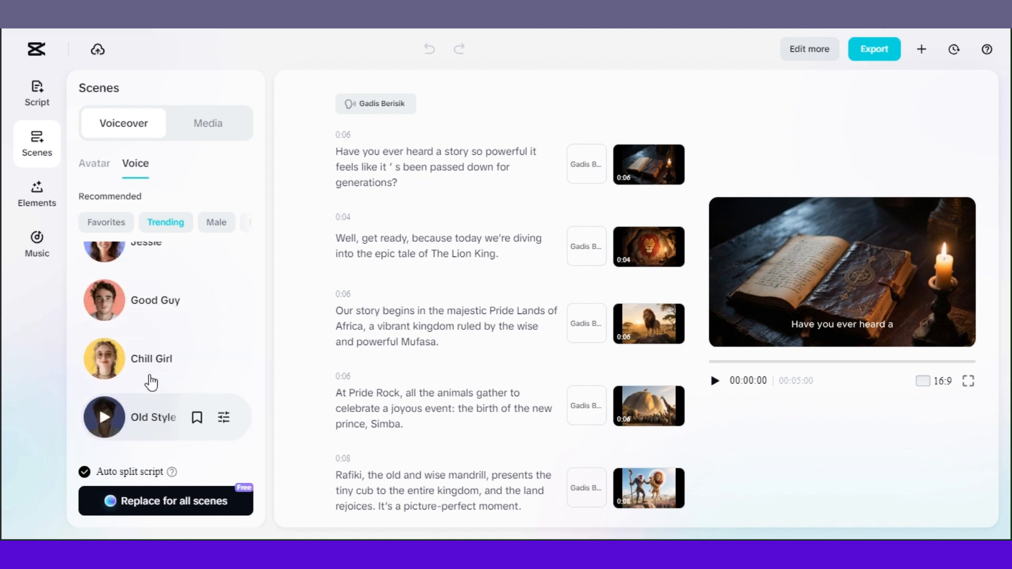
pyautogui.scroll(-3, 160, 370)
pyautogui.scroll(-1, 155, 369)
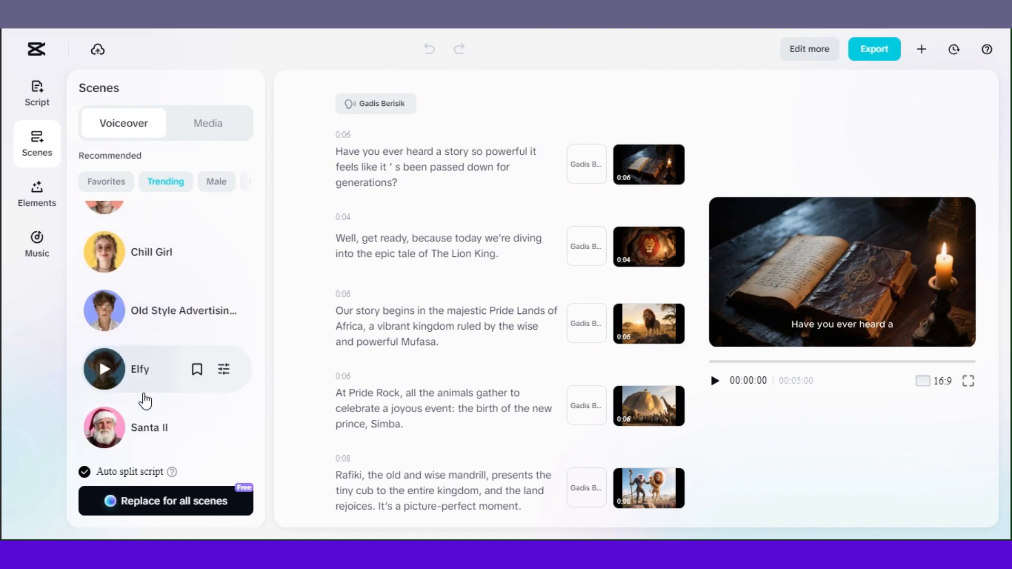
pyautogui.scroll(10, 149, 382)
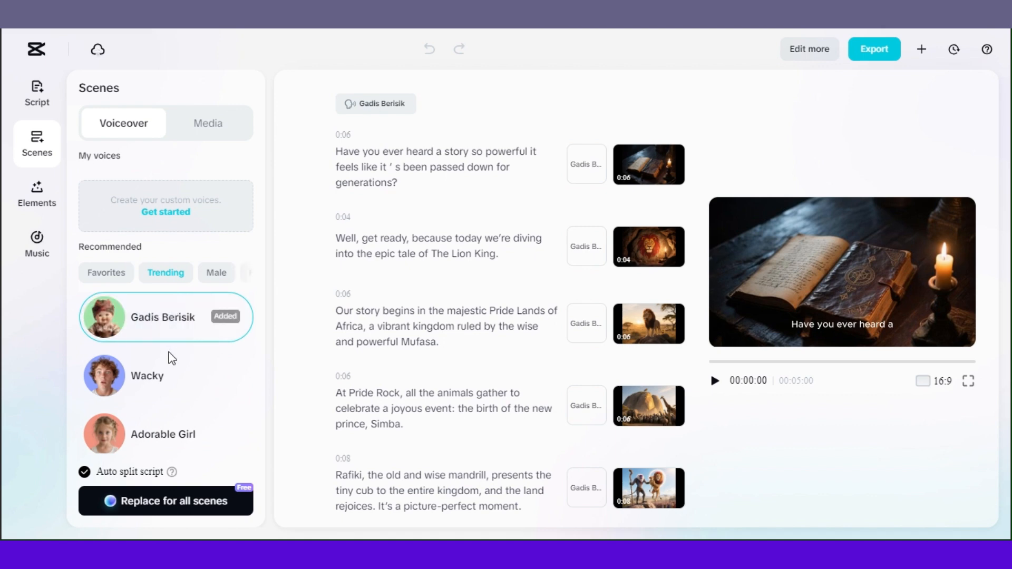
# Browse the Favorites and Male voice categories and scroll through the male voice list
pyautogui.click(110, 274)
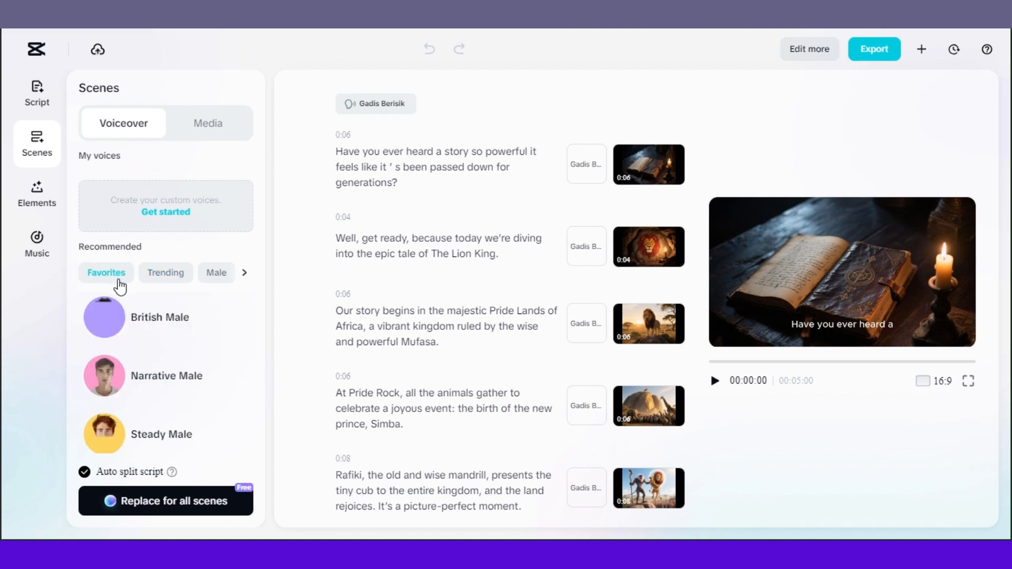
pyautogui.click(206, 279)
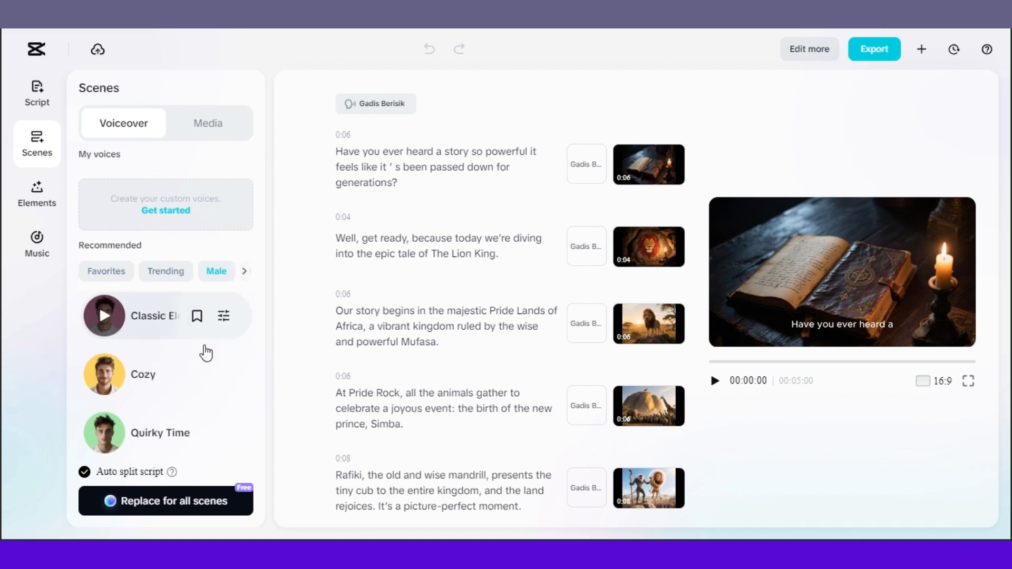
pyautogui.scroll(-7, 180, 402)
pyautogui.scroll(-3, 166, 360)
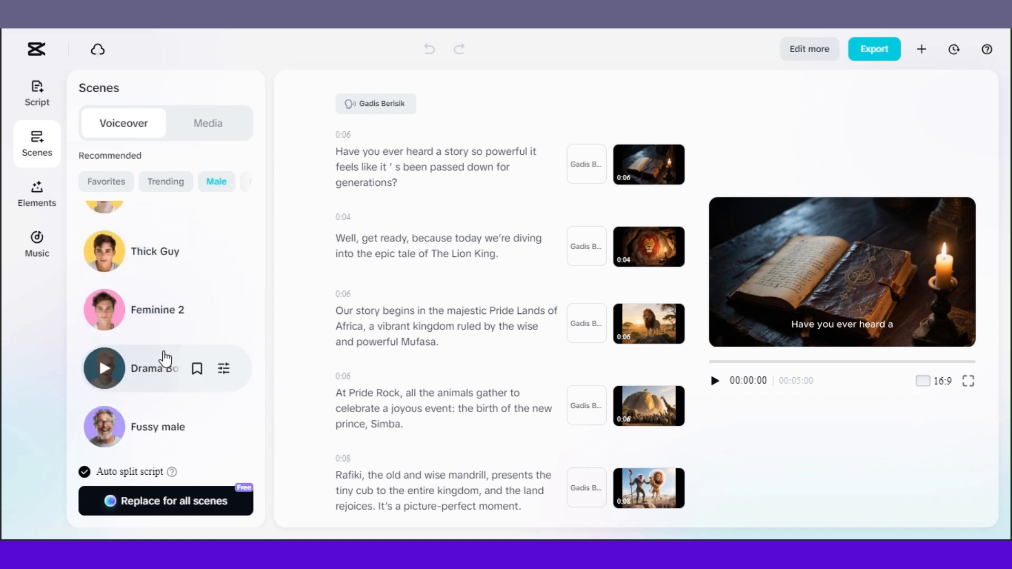
pyautogui.scroll(-4, 164, 355)
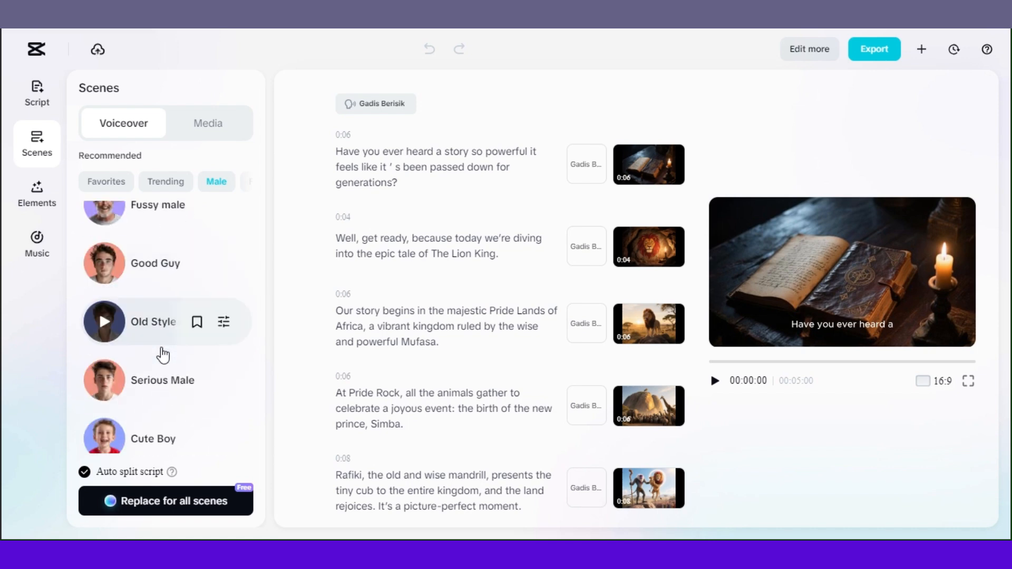
pyautogui.scroll(-5, 164, 353)
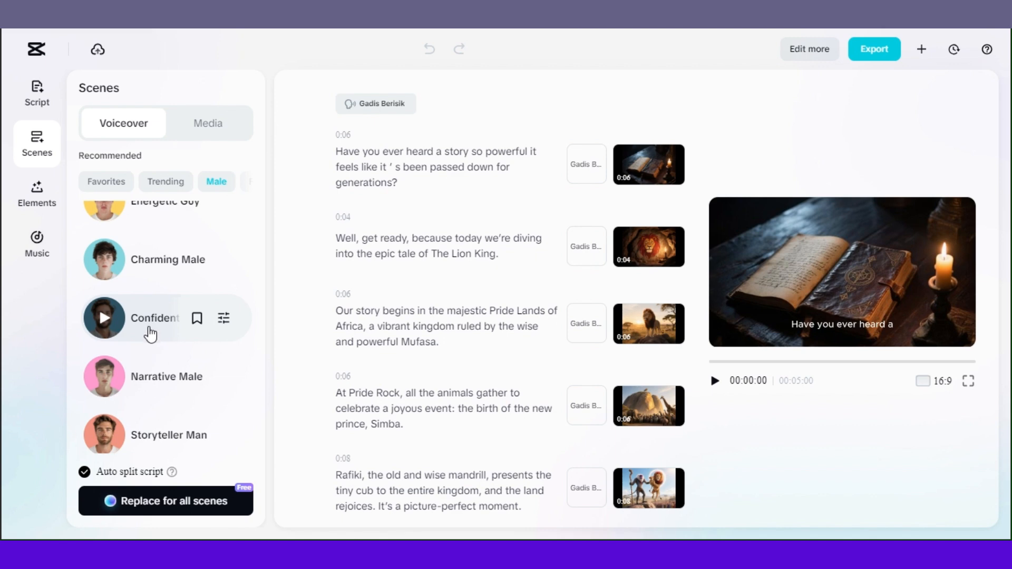
pyautogui.scroll(10, 149, 343)
pyautogui.scroll(3, 127, 274)
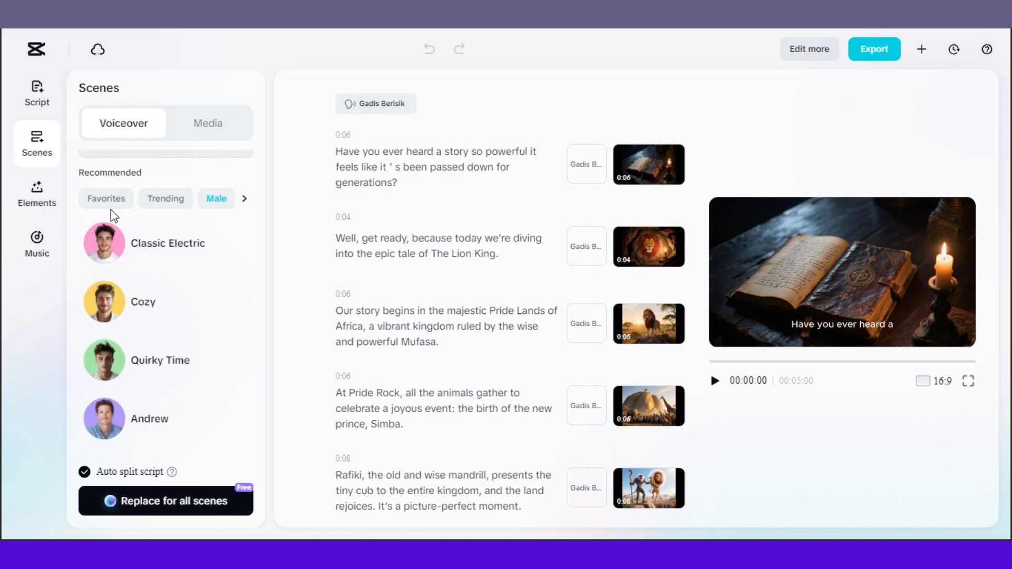
# Choose the British Male voice from Favorites and replace the voiceover for all scenes with it
pyautogui.click(102, 203)
pyautogui.scroll(2, 103, 204)
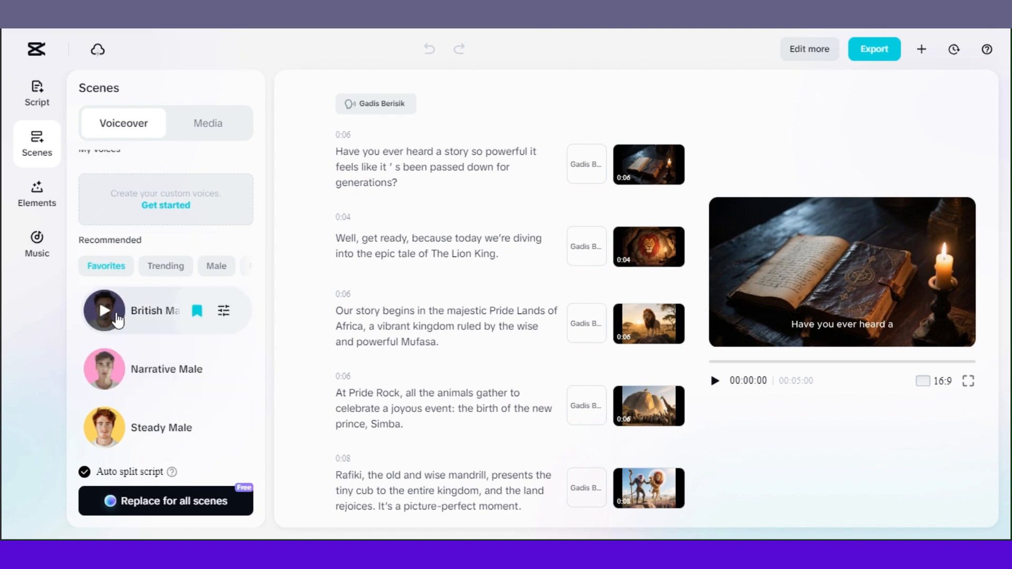
pyautogui.click(140, 312)
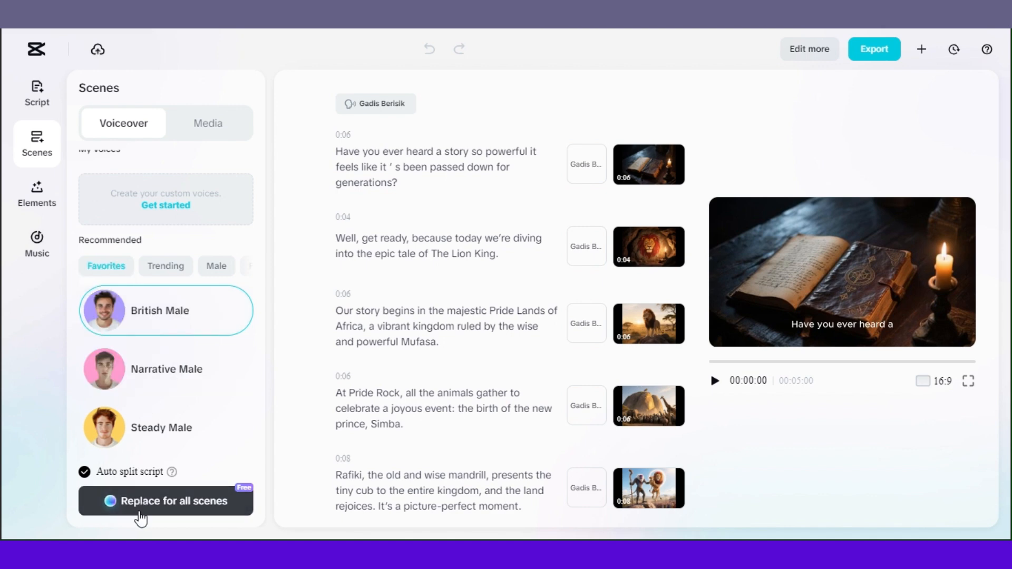
pyautogui.click(155, 505)
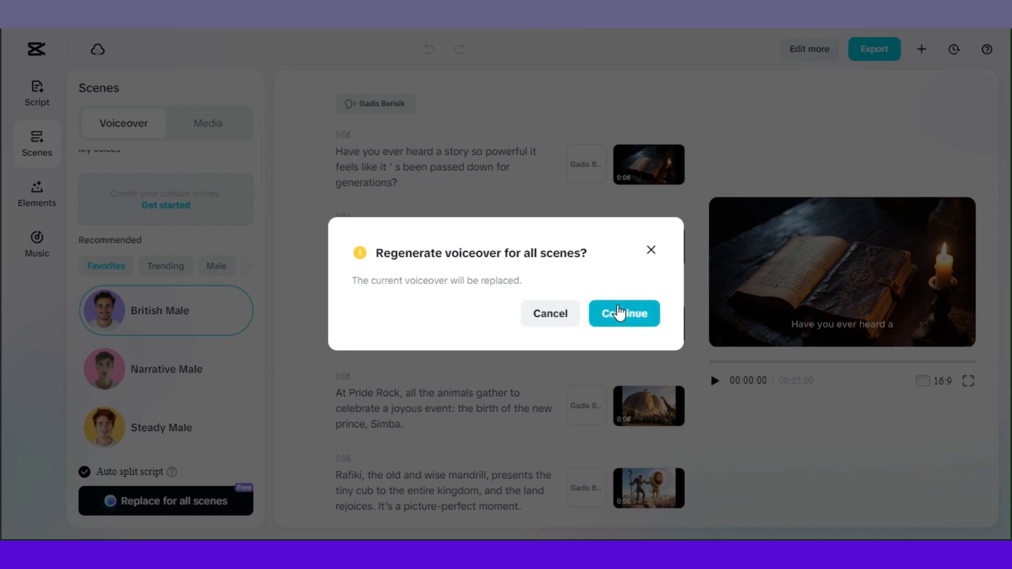
pyautogui.click(615, 316)
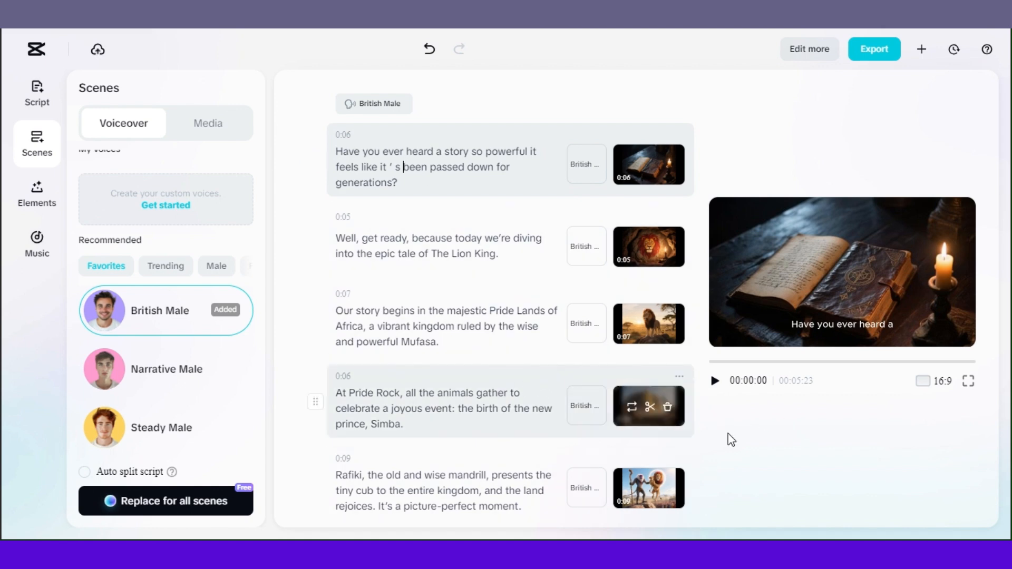
# Play the video preview to hear the new voiceover, then pause it
pyautogui.click(714, 382)
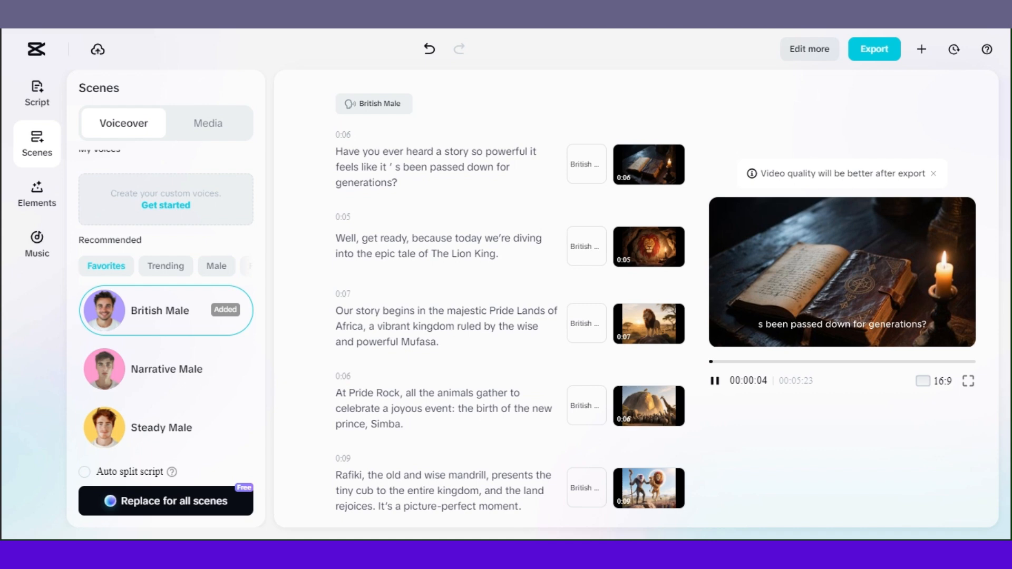
pyautogui.click(896, 537)
pyautogui.click(850, 523)
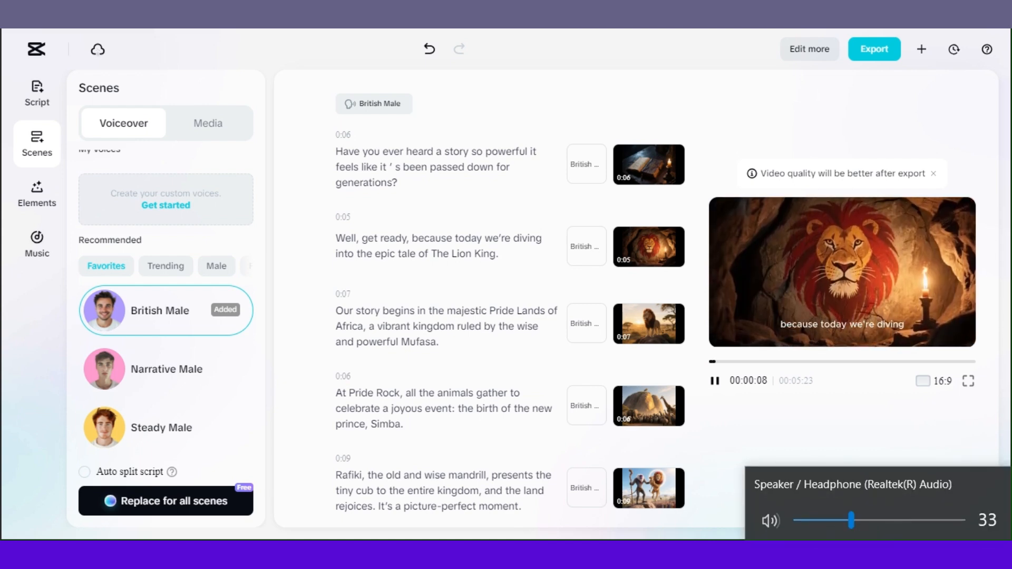
pyautogui.press('Escape')
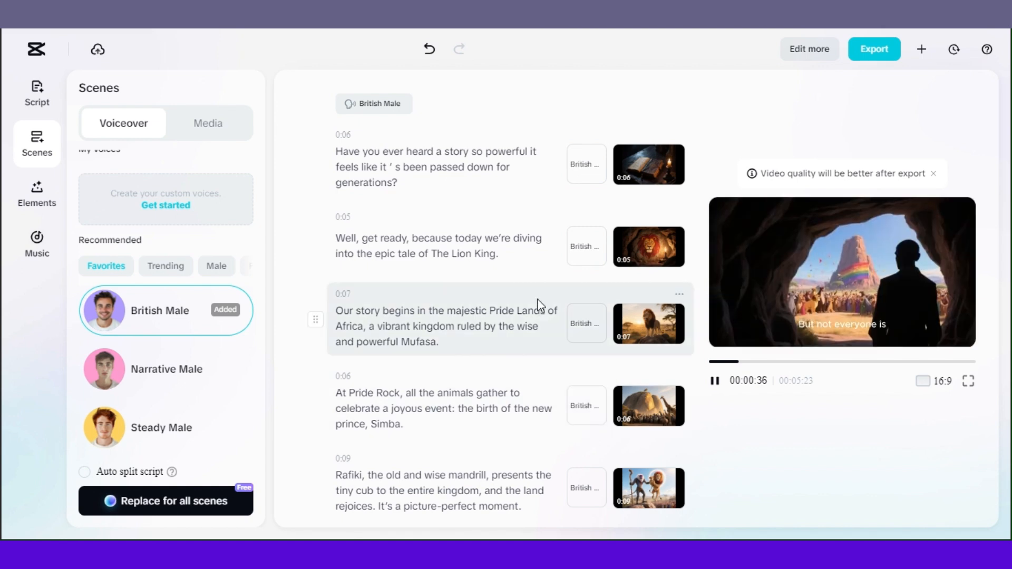
pyautogui.click(714, 380)
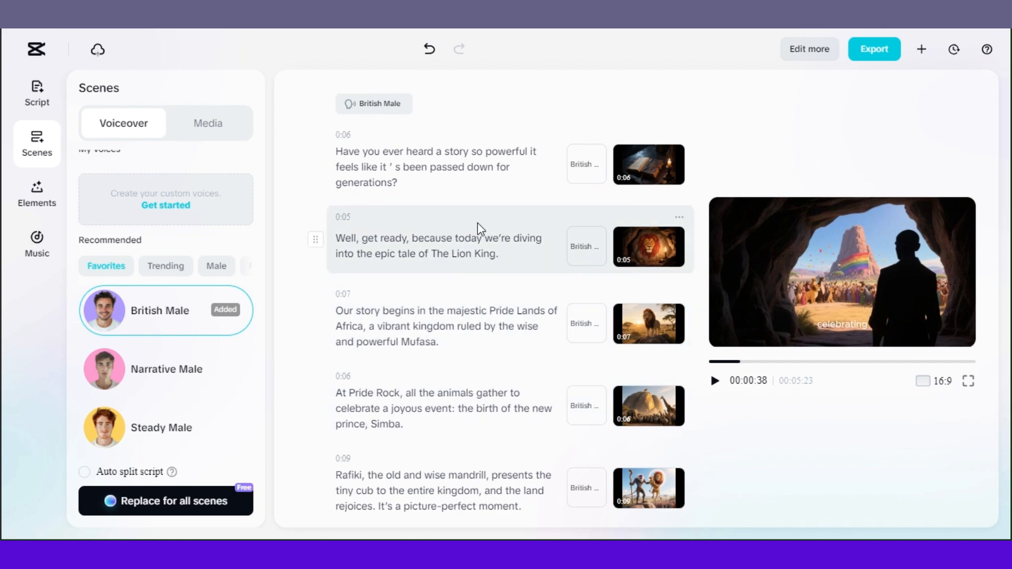
# Generate AI media for the image-less scene "He masterminds his most devious plan yet."
pyautogui.scroll(-10, 485, 232)
pyautogui.scroll(-10, 489, 235)
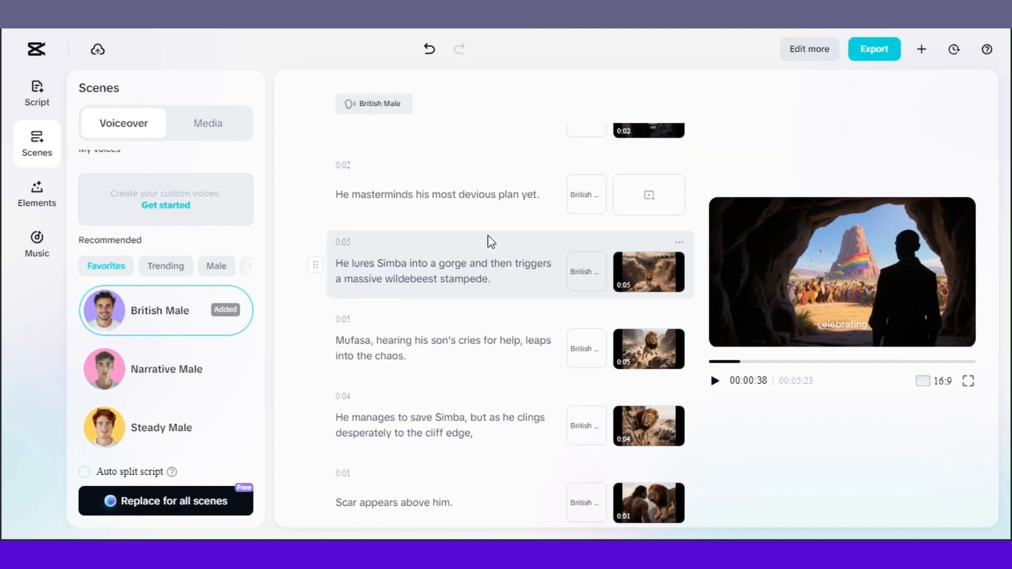
pyautogui.scroll(-3, 489, 238)
pyautogui.scroll(5, 491, 236)
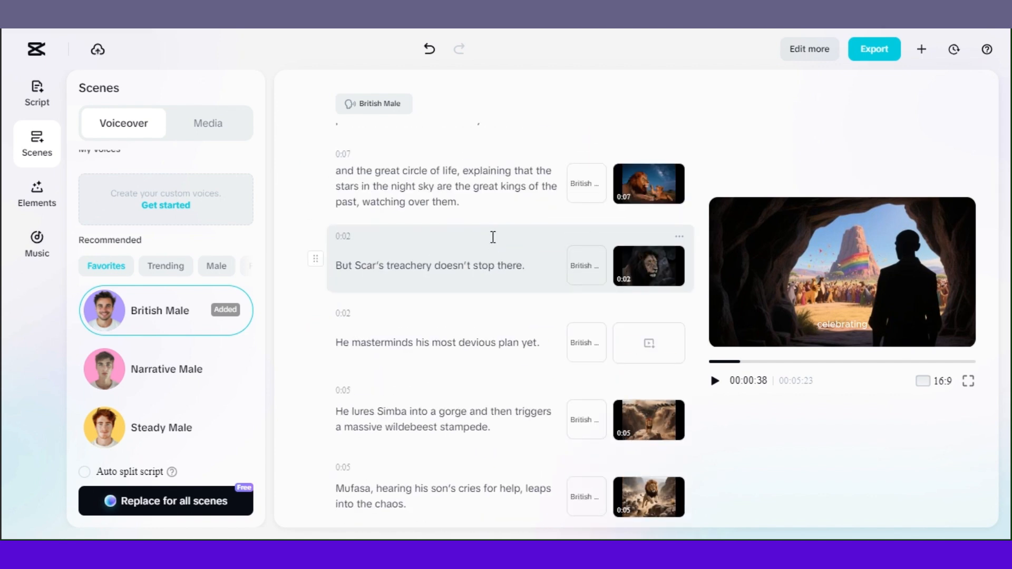
pyautogui.click(656, 351)
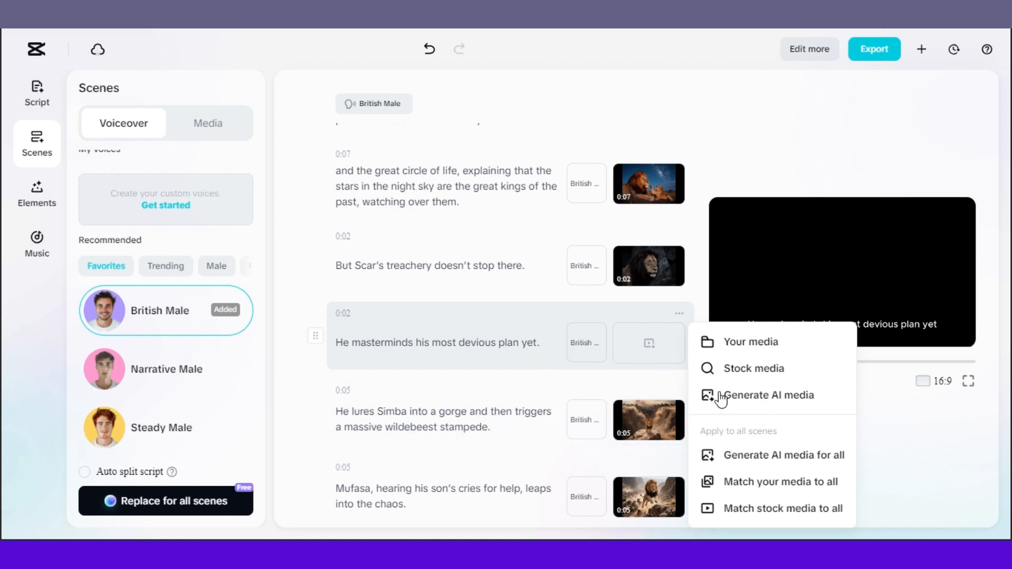
pyautogui.click(755, 404)
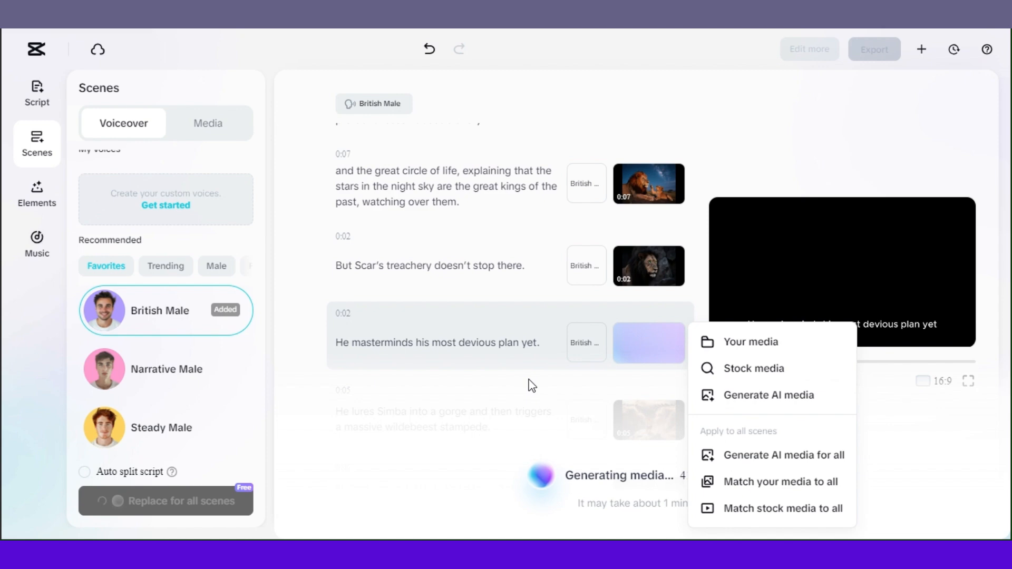
pyautogui.scroll(-1, 629, 317)
pyautogui.scroll(1, 637, 369)
pyautogui.scroll(-16, 639, 364)
pyautogui.scroll(2, 647, 325)
pyautogui.click(651, 308)
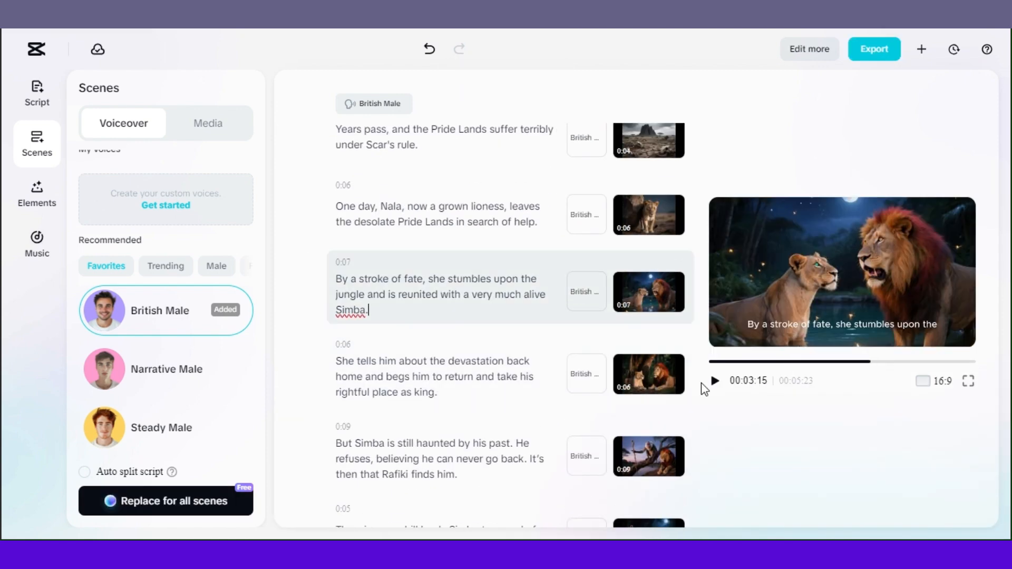
# Play the preview while scrolling through all the scenes down to the final one, then pause it
pyautogui.click(715, 381)
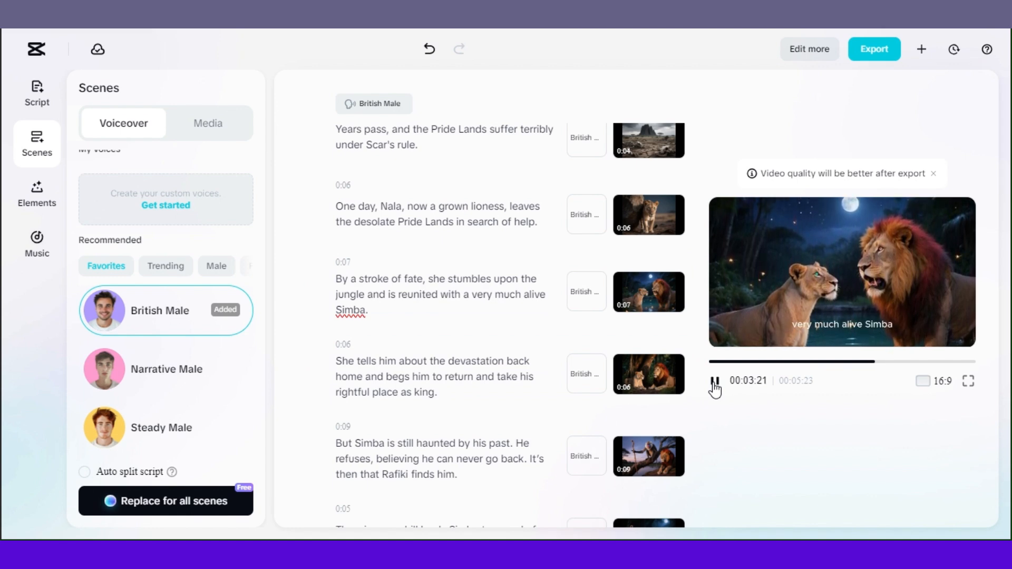
pyautogui.scroll(-8, 463, 317)
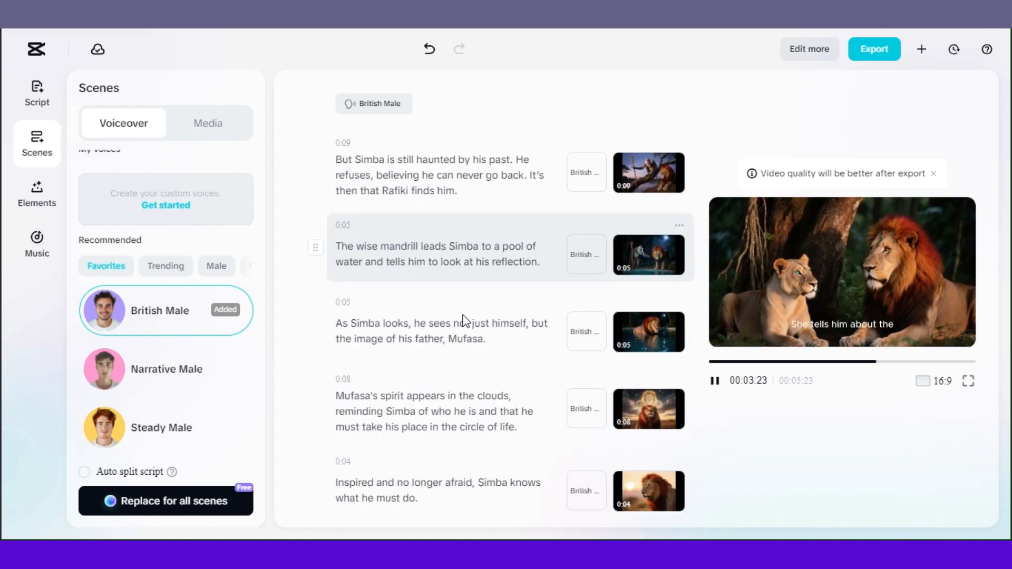
pyautogui.scroll(-7, 463, 319)
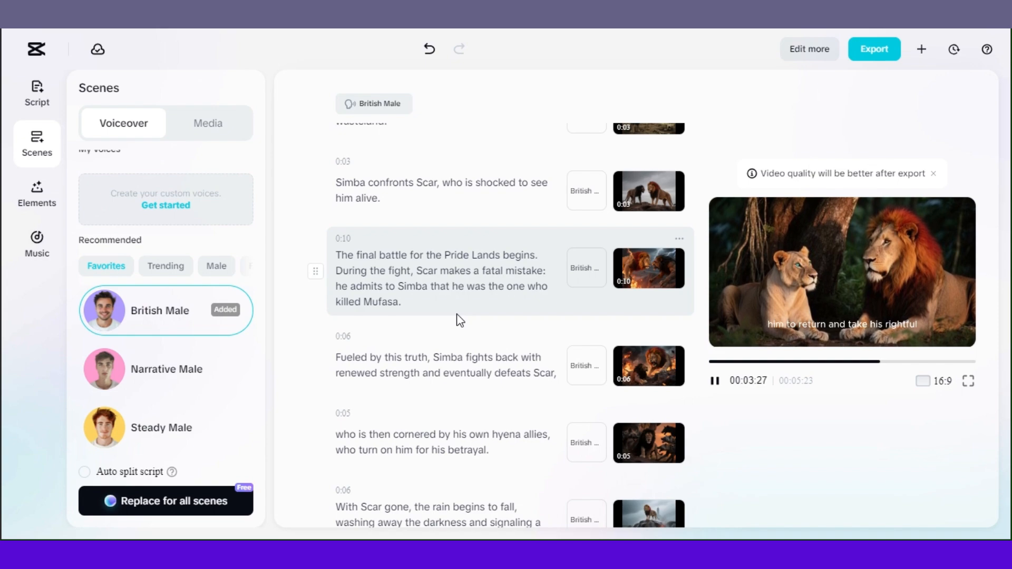
pyautogui.scroll(-10, 460, 320)
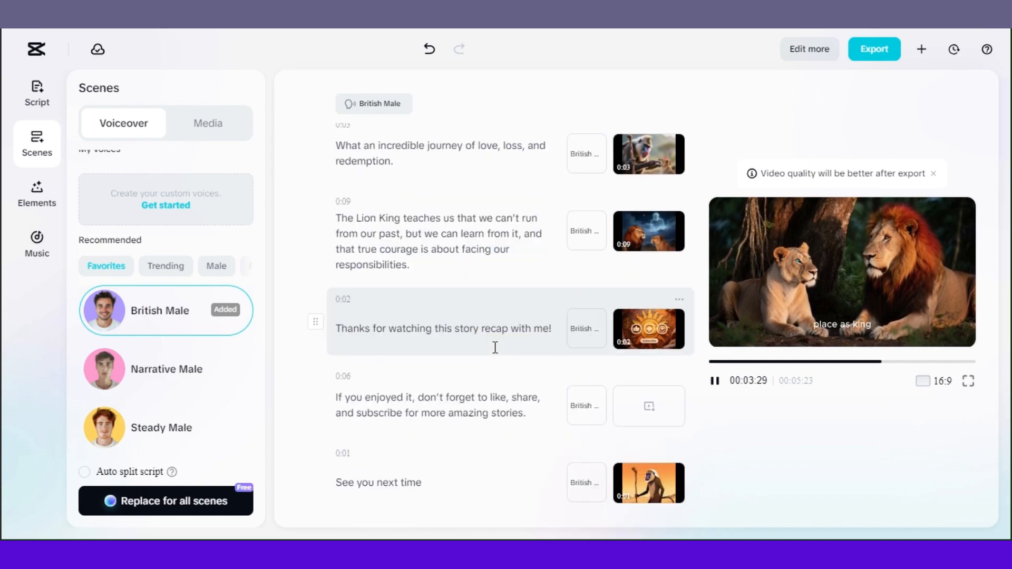
pyautogui.scroll(6, 495, 347)
pyautogui.scroll(-3, 495, 353)
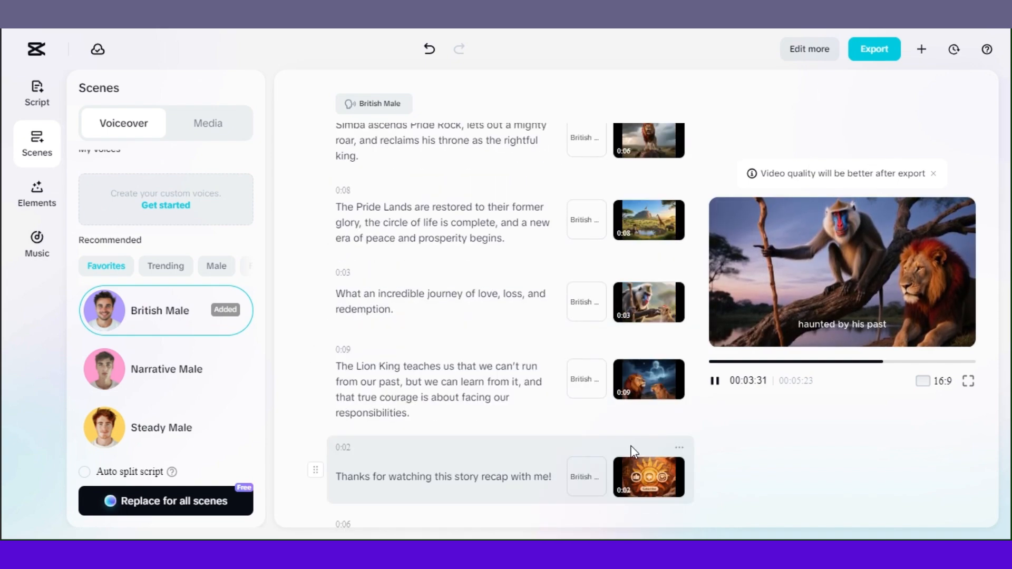
pyautogui.click(717, 383)
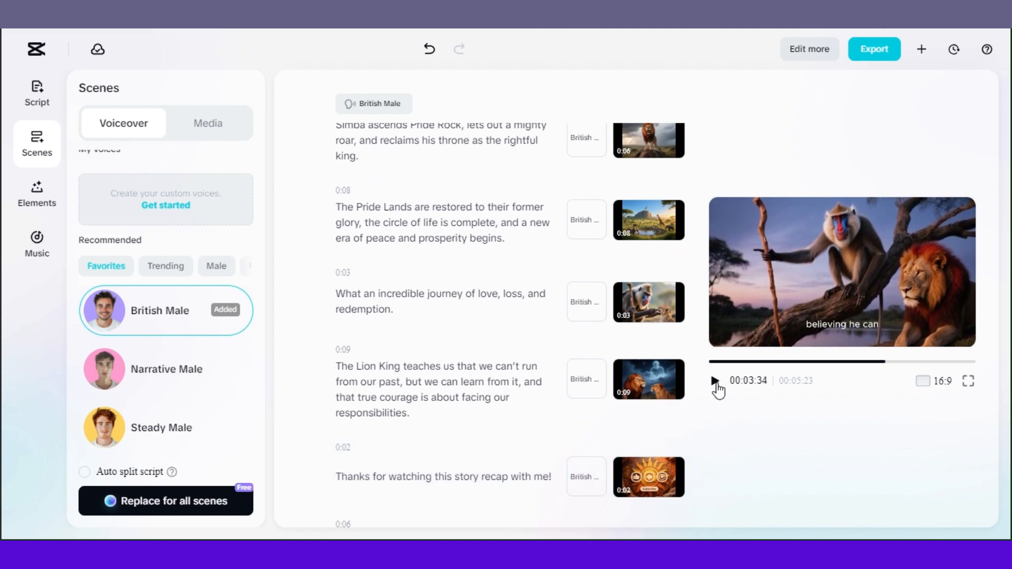
pyautogui.scroll(-3, 566, 357)
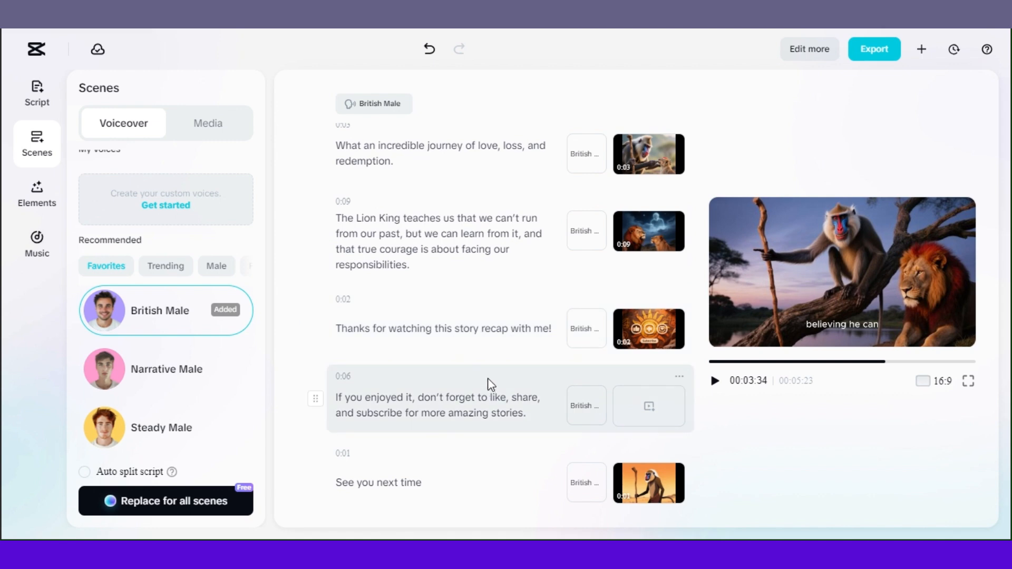
pyautogui.scroll(4, 489, 384)
pyautogui.scroll(-5, 489, 378)
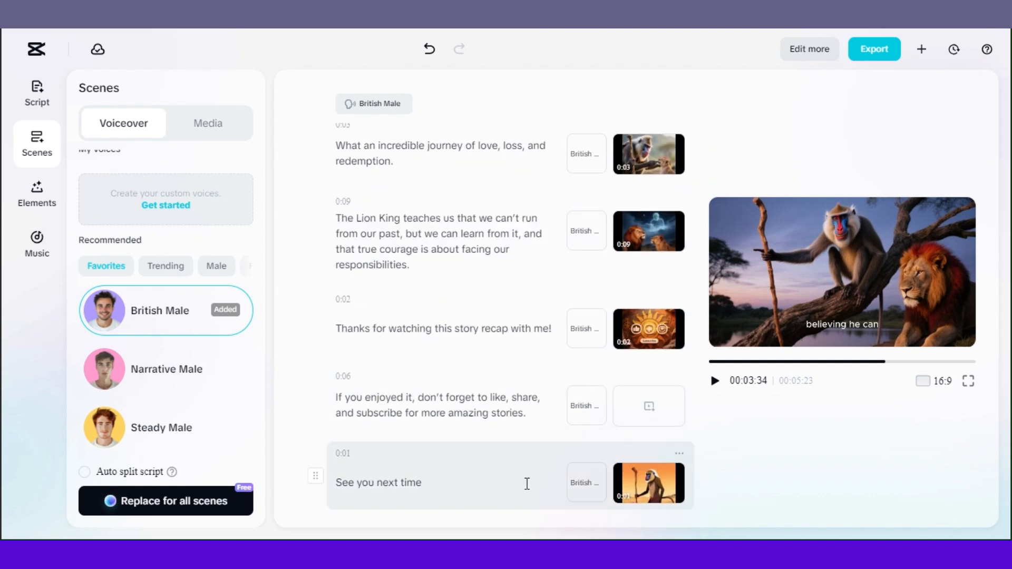
pyautogui.scroll(8, 535, 328)
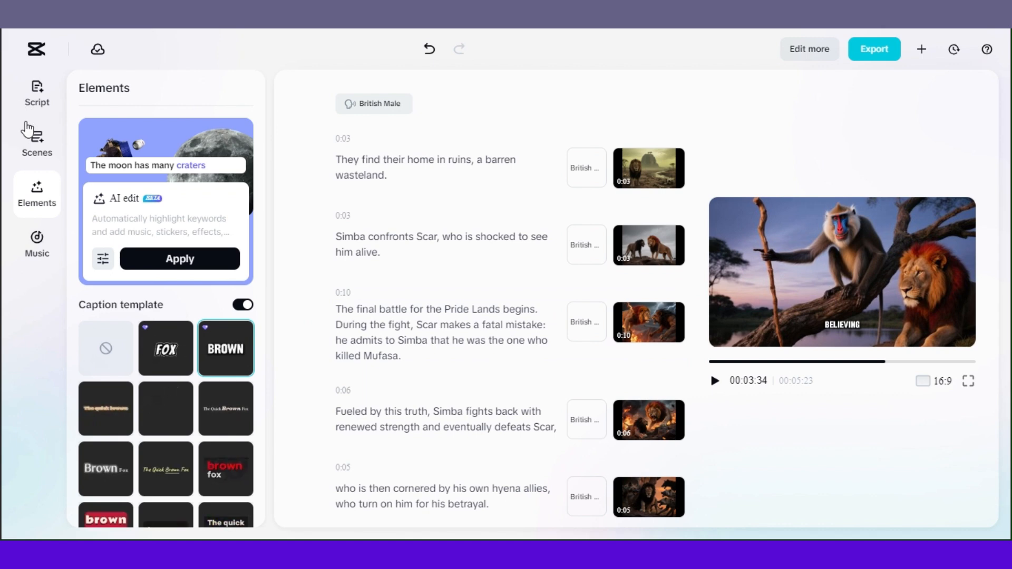
# Open the Music panel and browse its categories and recommended tracks
pyautogui.click(35, 250)
pyautogui.click(34, 251)
pyautogui.scroll(-2, 178, 410)
pyautogui.scroll(3, 190, 352)
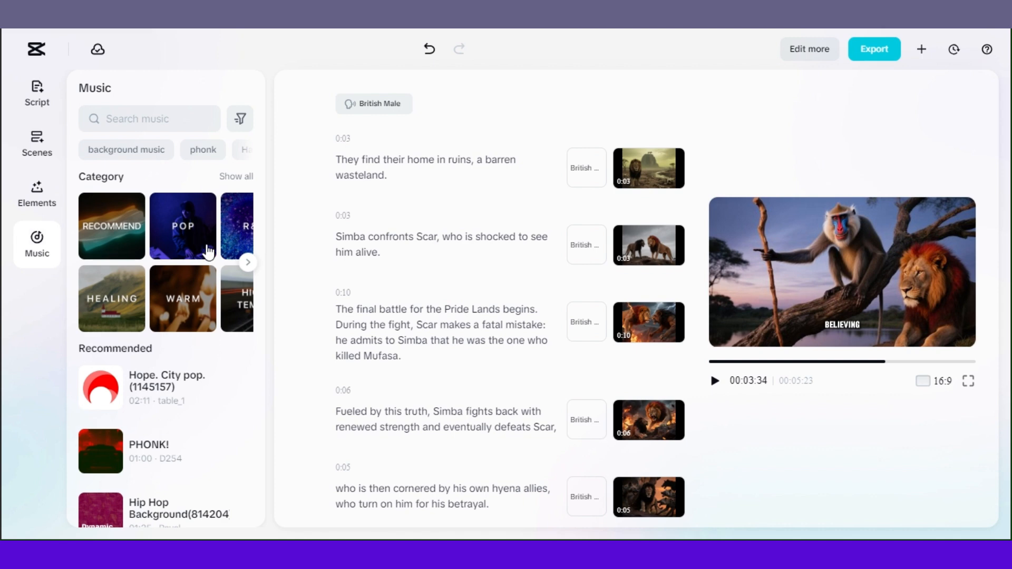
pyautogui.scroll(-5, 158, 390)
pyautogui.scroll(-17, 187, 395)
pyautogui.scroll(10, 187, 389)
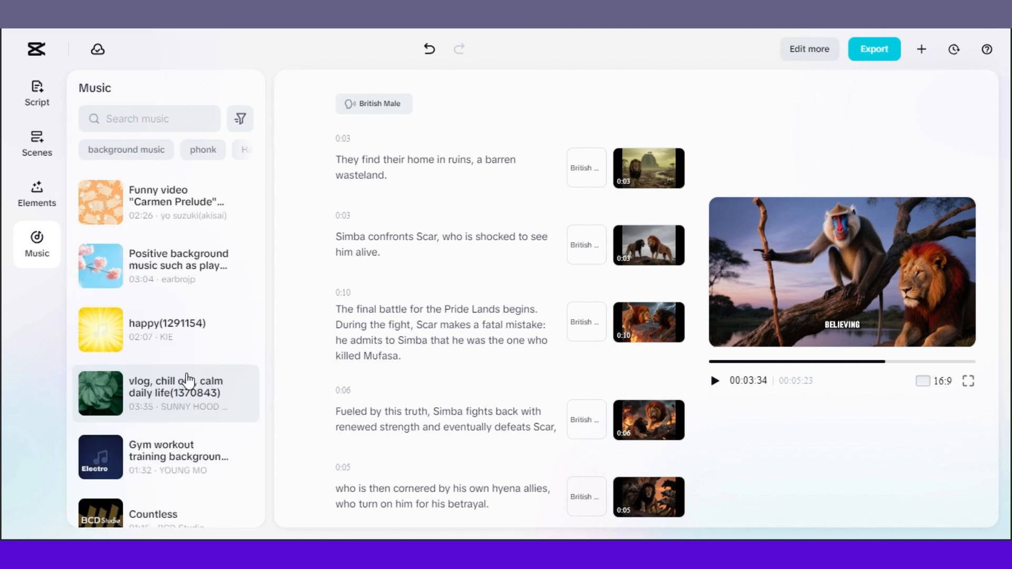
pyautogui.scroll(5, 188, 379)
pyautogui.scroll(-5, 478, 498)
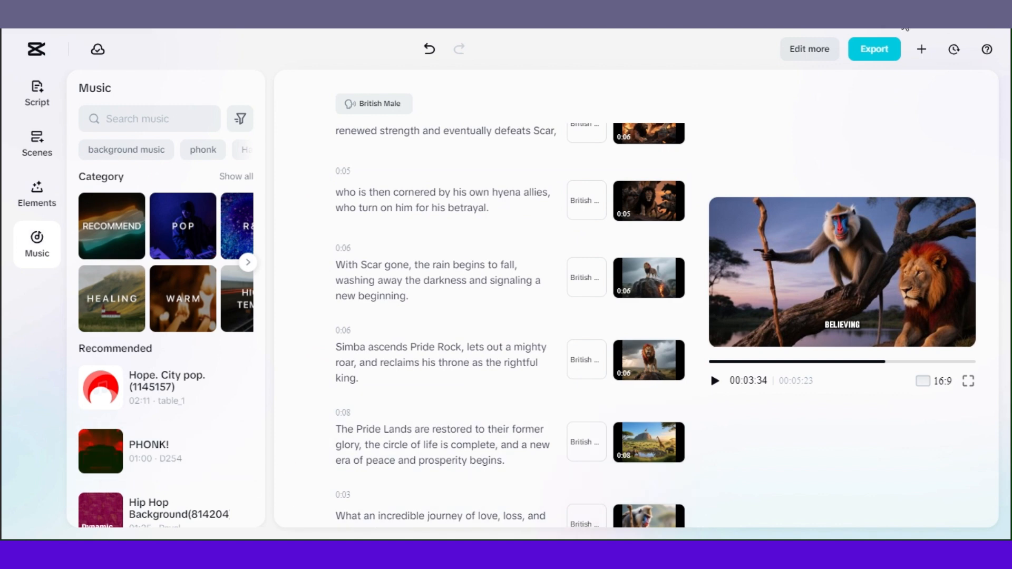
# Open the export settings and enter "Lion king" as the file name
pyautogui.click(875, 50)
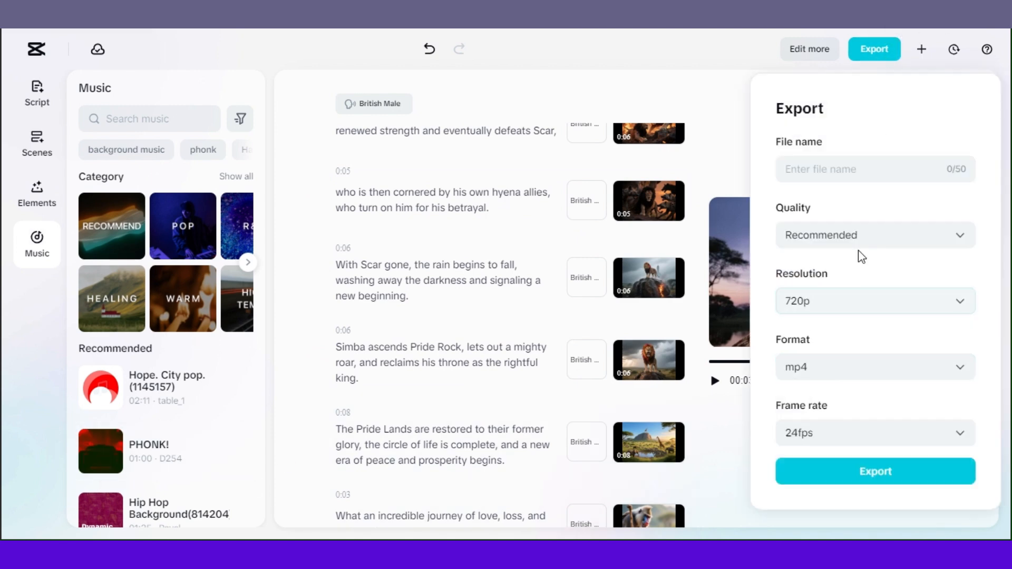
pyautogui.click(879, 168)
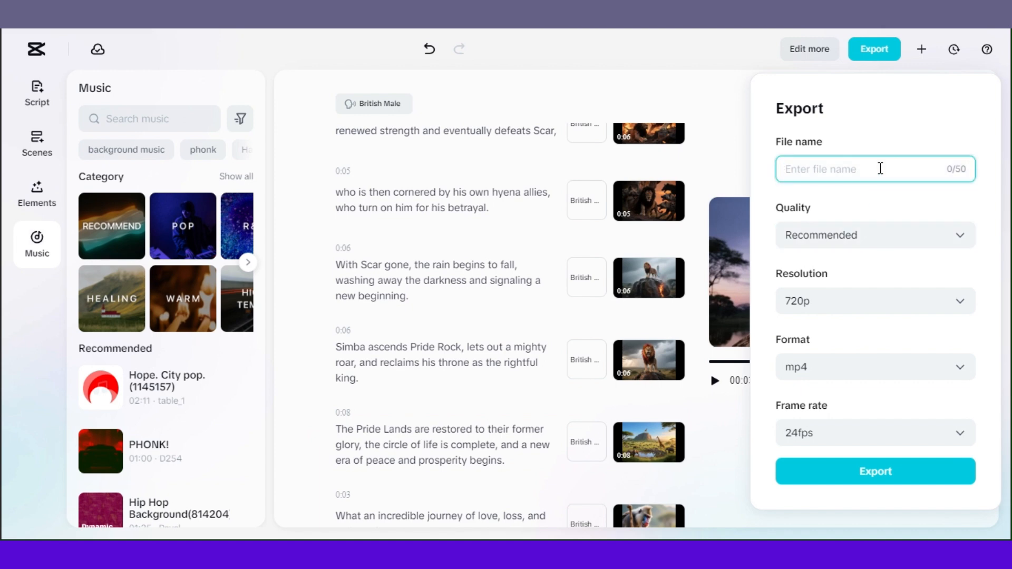
pyautogui.write('Lion king')
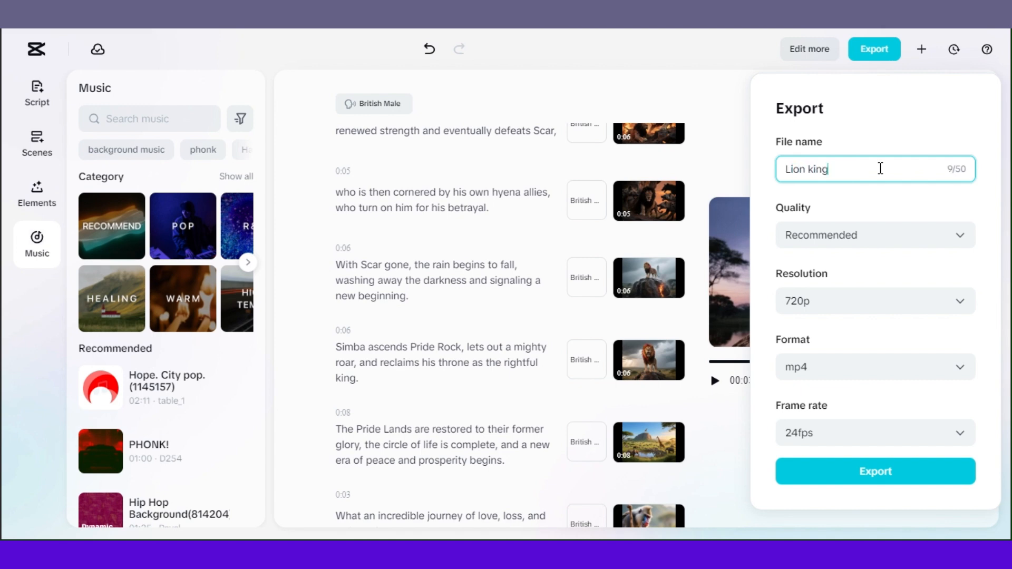
# Browse the quality, resolution, frame rate and format options, keeping the defaults, and close the export settings without exporting
pyautogui.click(885, 244)
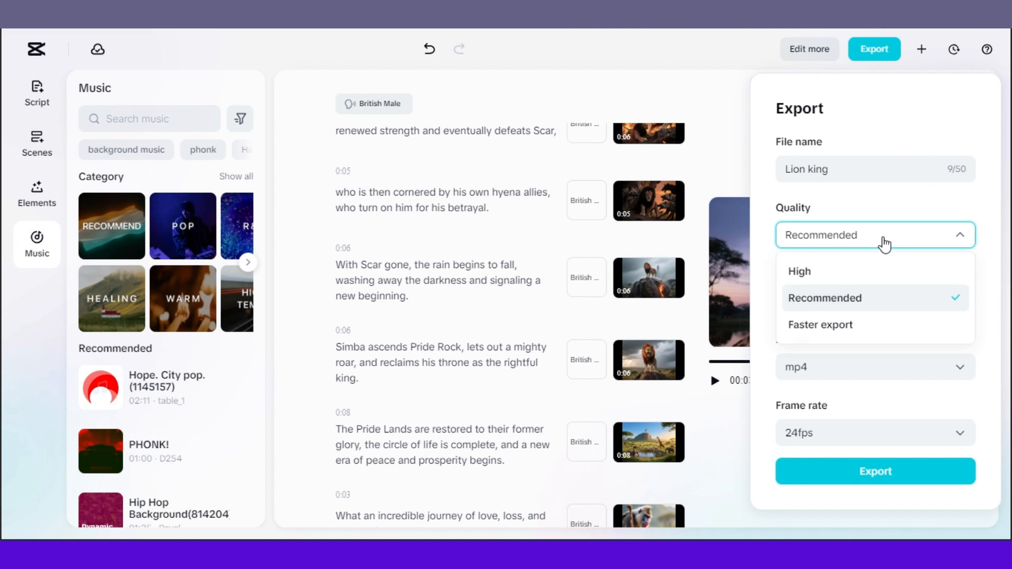
pyautogui.click(874, 308)
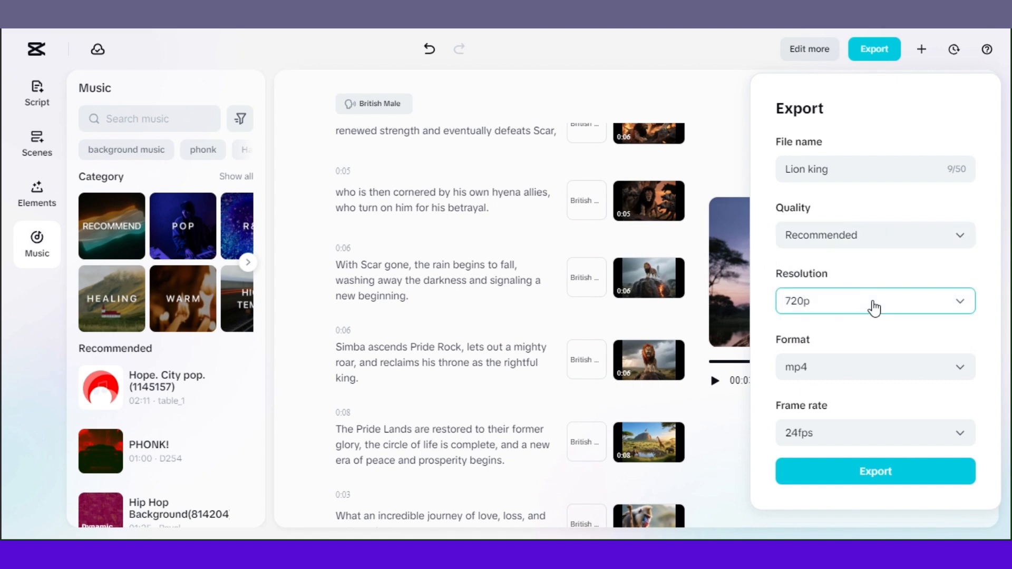
pyautogui.click(873, 313)
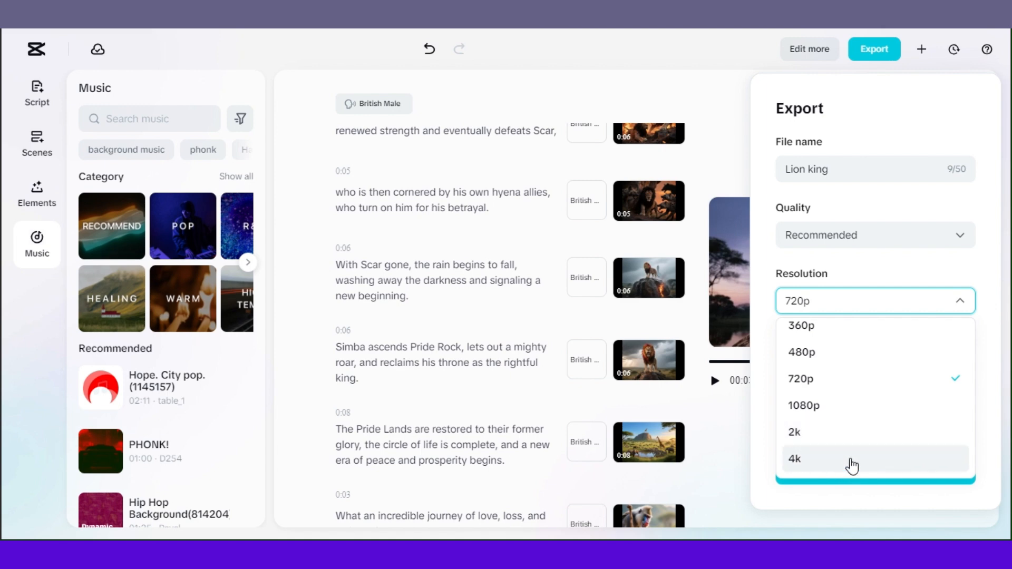
pyautogui.click(881, 266)
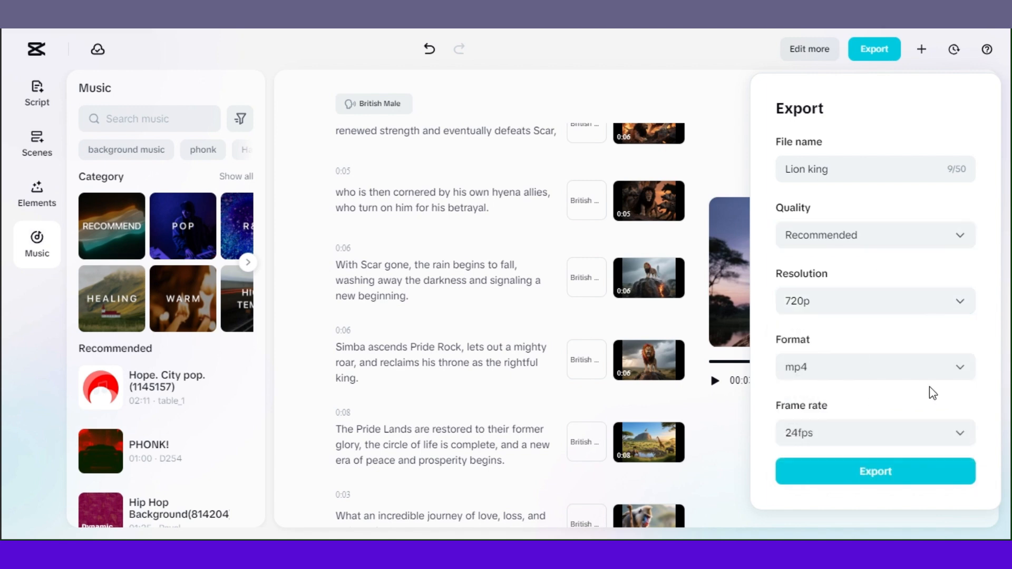
pyautogui.click(905, 437)
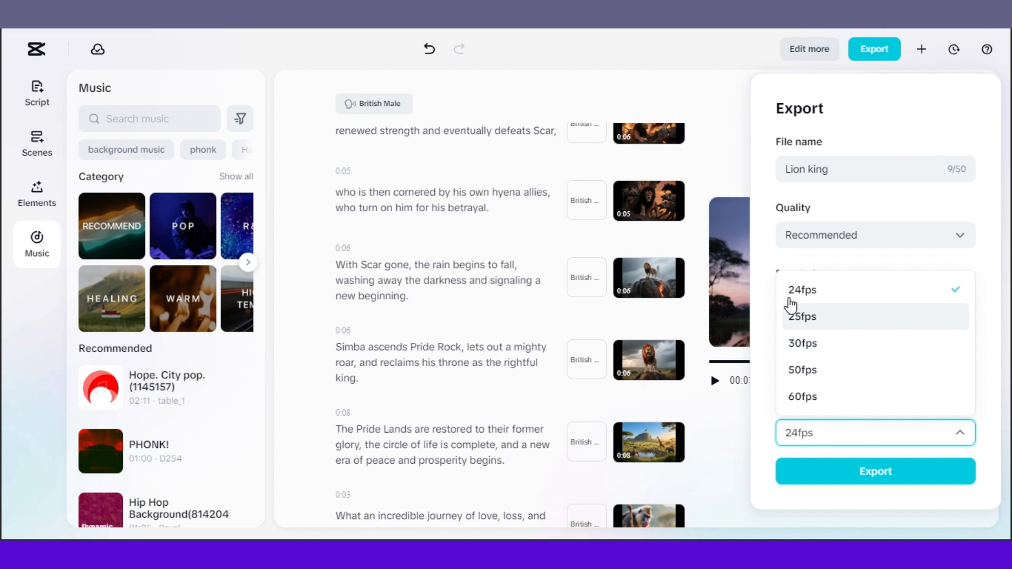
pyautogui.click(786, 258)
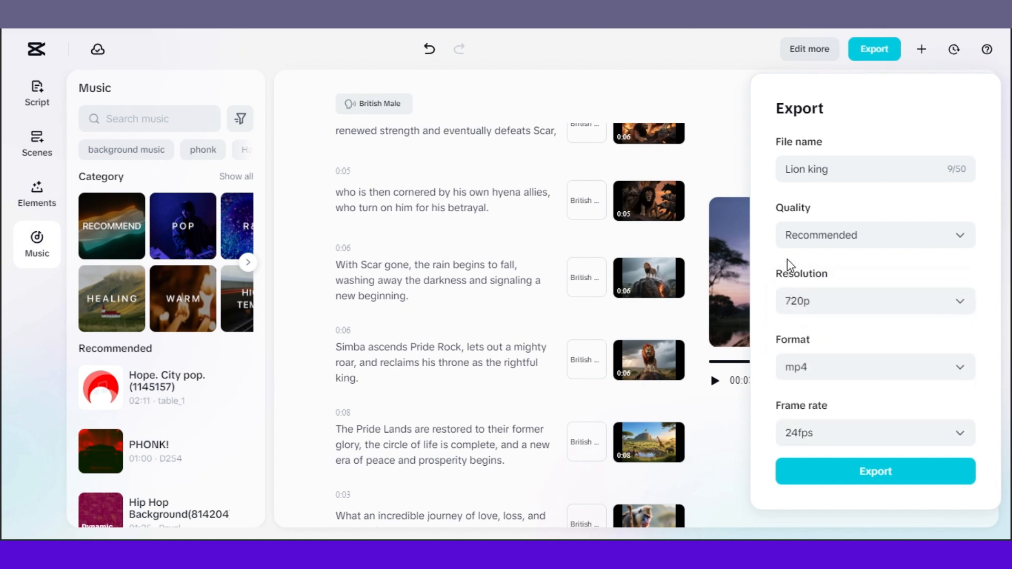
pyautogui.click(889, 371)
pyautogui.click(880, 331)
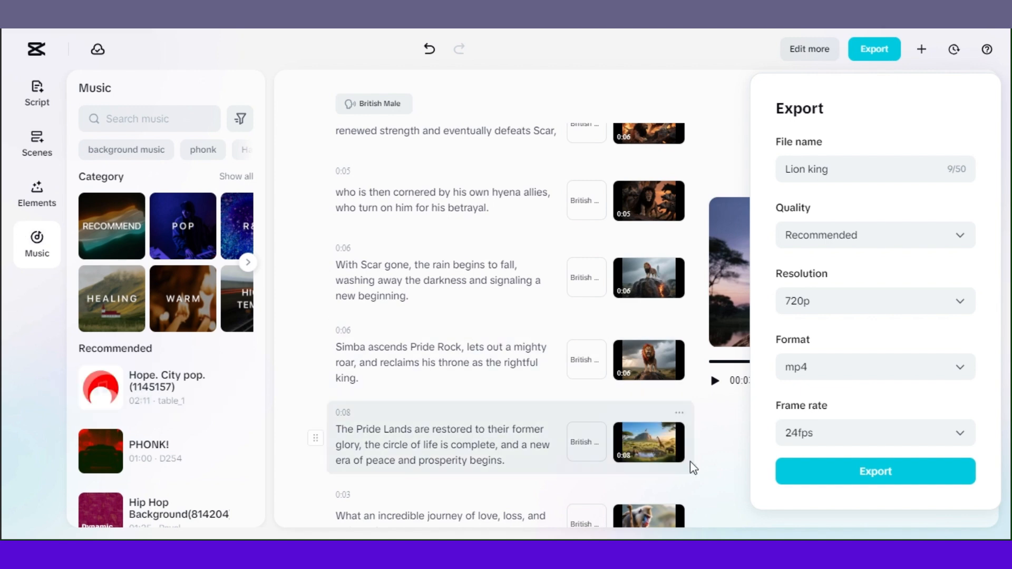
pyautogui.click(715, 445)
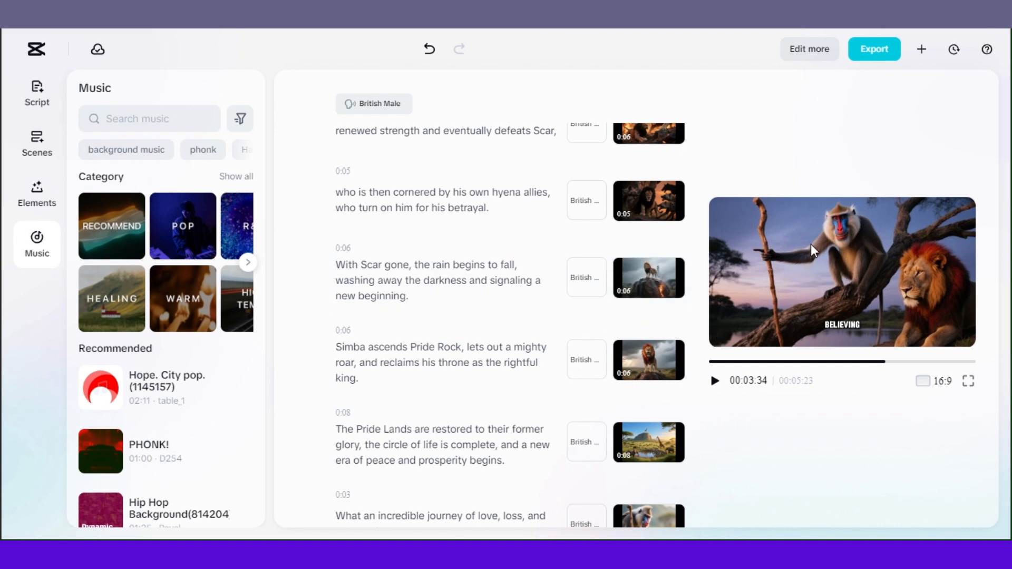
pyautogui.moveTo(636, 367)
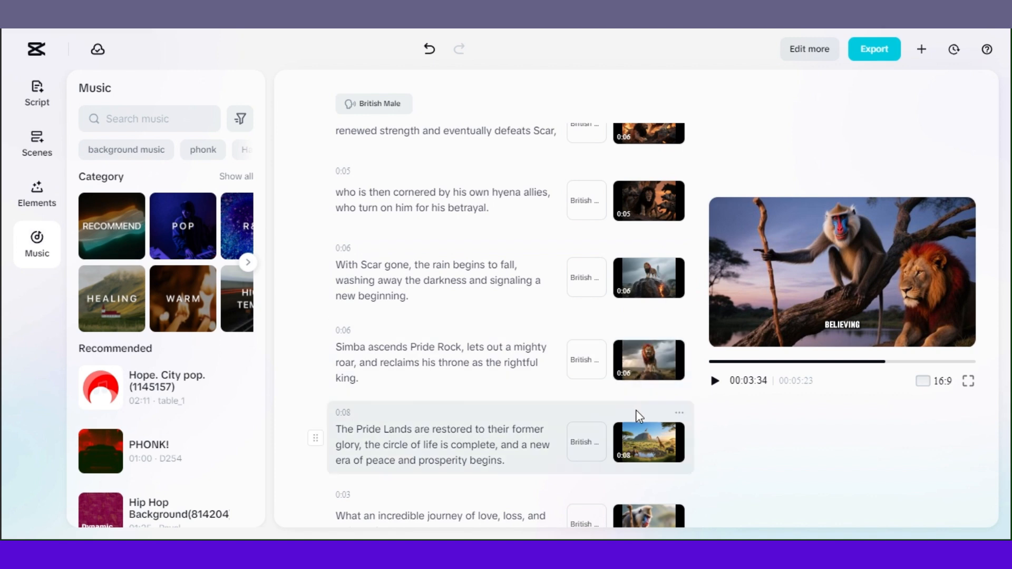